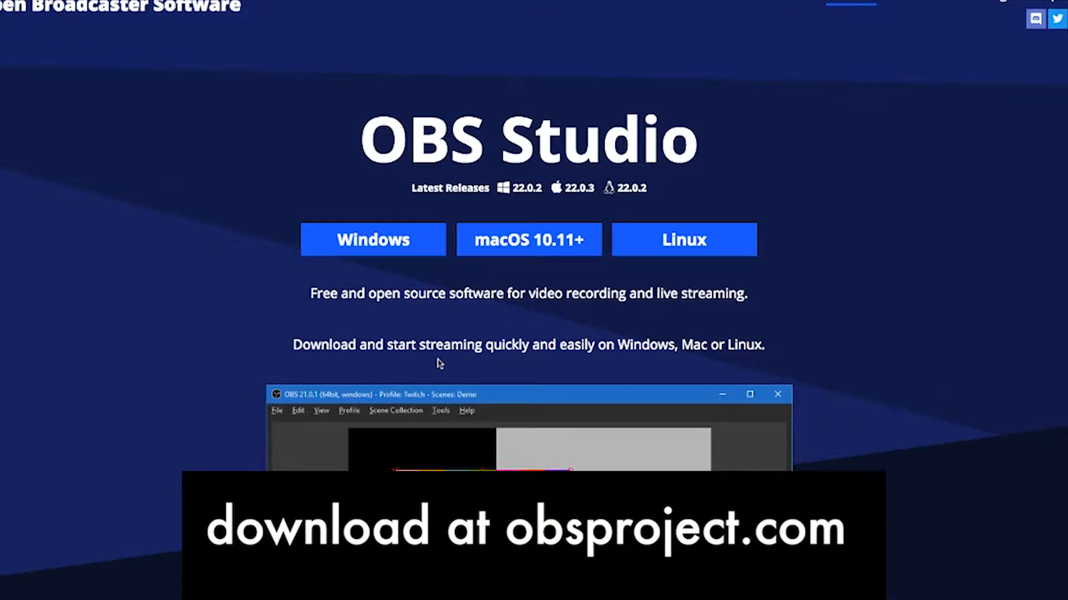
pyautogui.scroll(-4, 438, 362)
pyautogui.scroll(3, 436, 367)
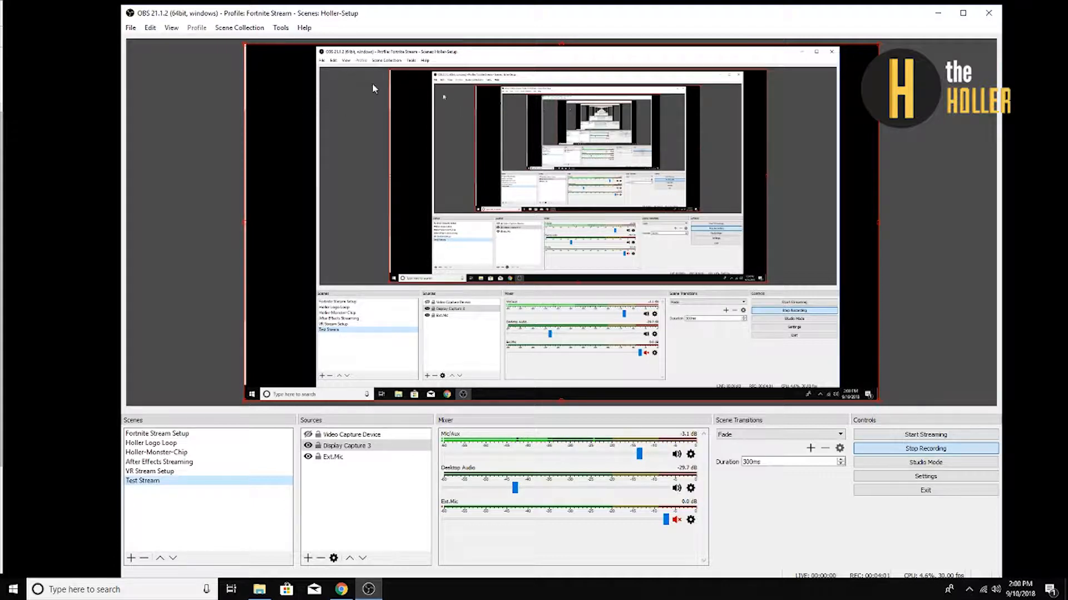
# Disable the preview of the Test Stream scene.
pyautogui.rightClick(556, 155)
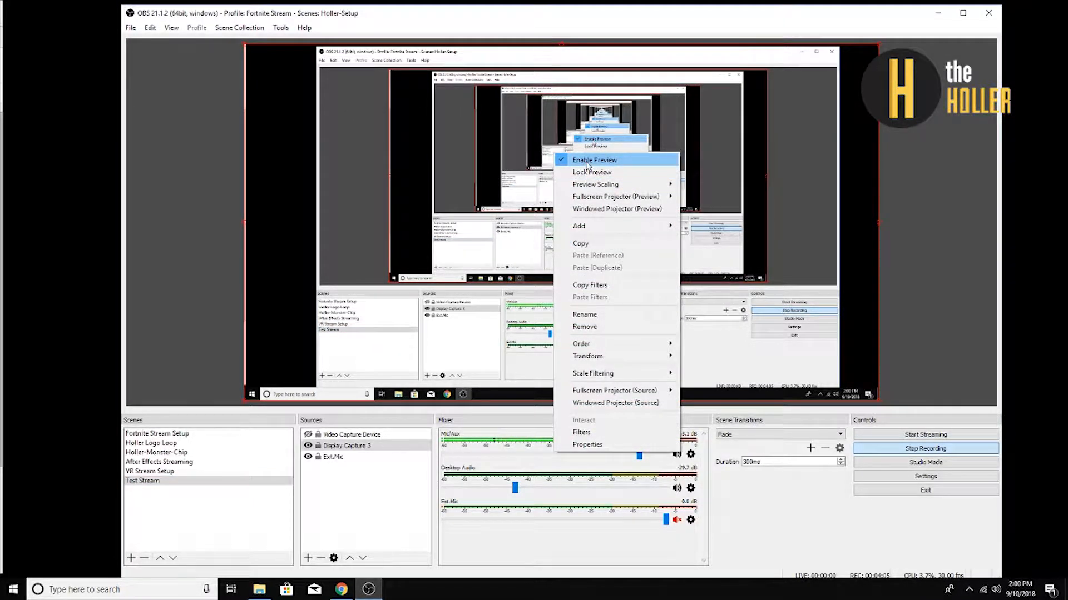
pyautogui.click(588, 160)
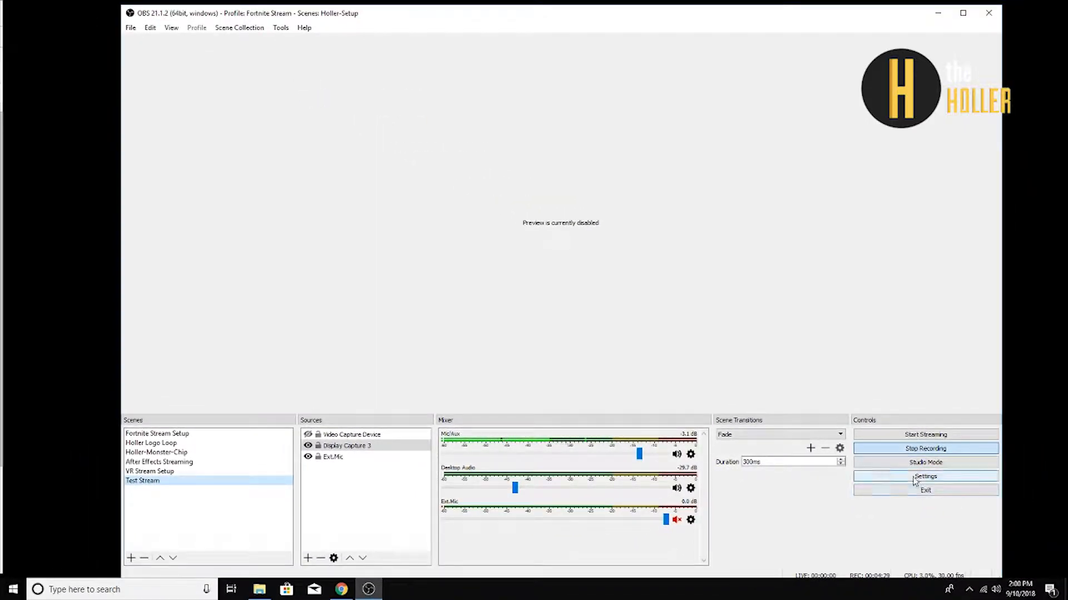
# Open the program settings and review the General options down to the Studio Mode section.
pyautogui.click(915, 477)
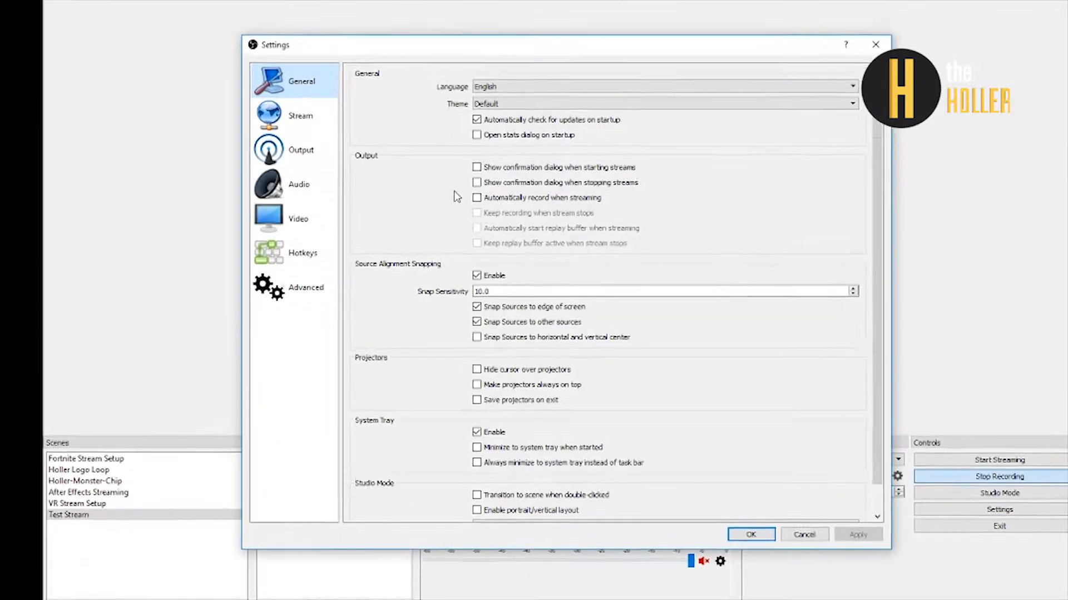
pyautogui.scroll(-1, 448, 178)
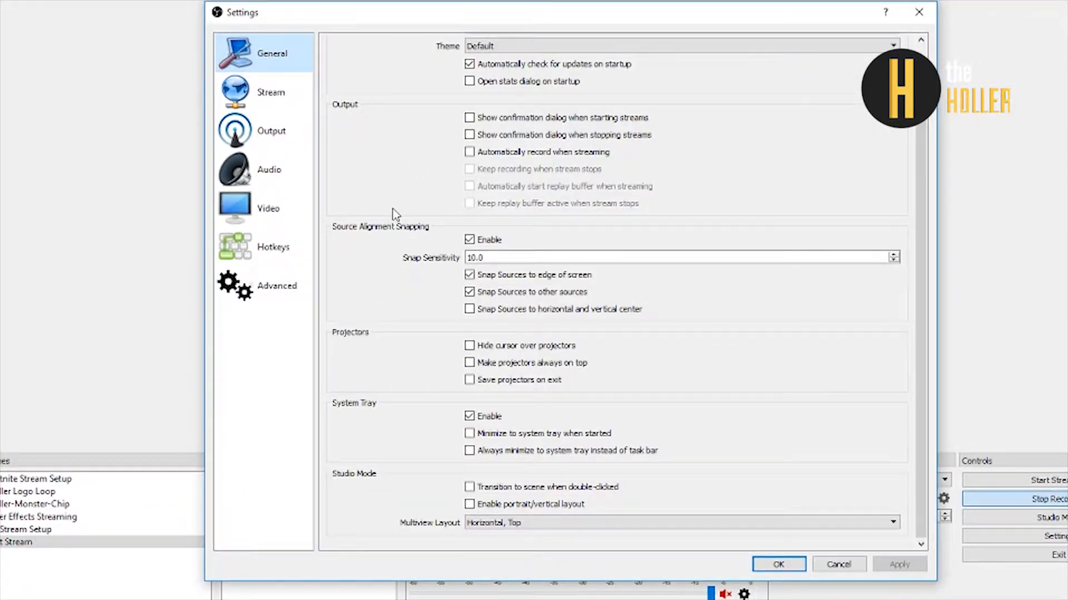
# Open the Stream settings and look through the available streaming services without changing the selected one.
pyautogui.click(308, 106)
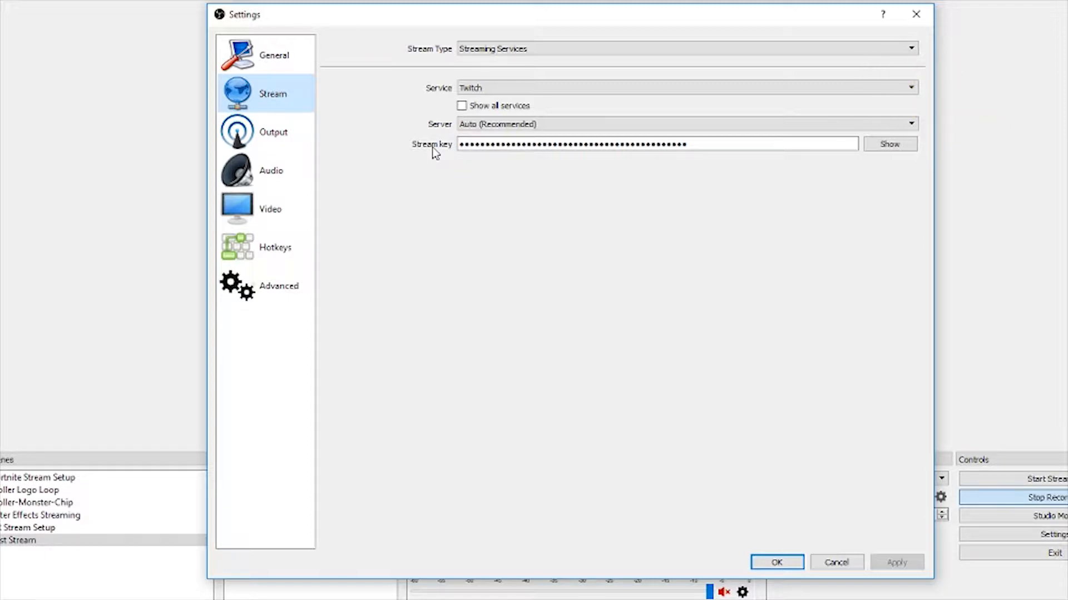
pyautogui.click(505, 88)
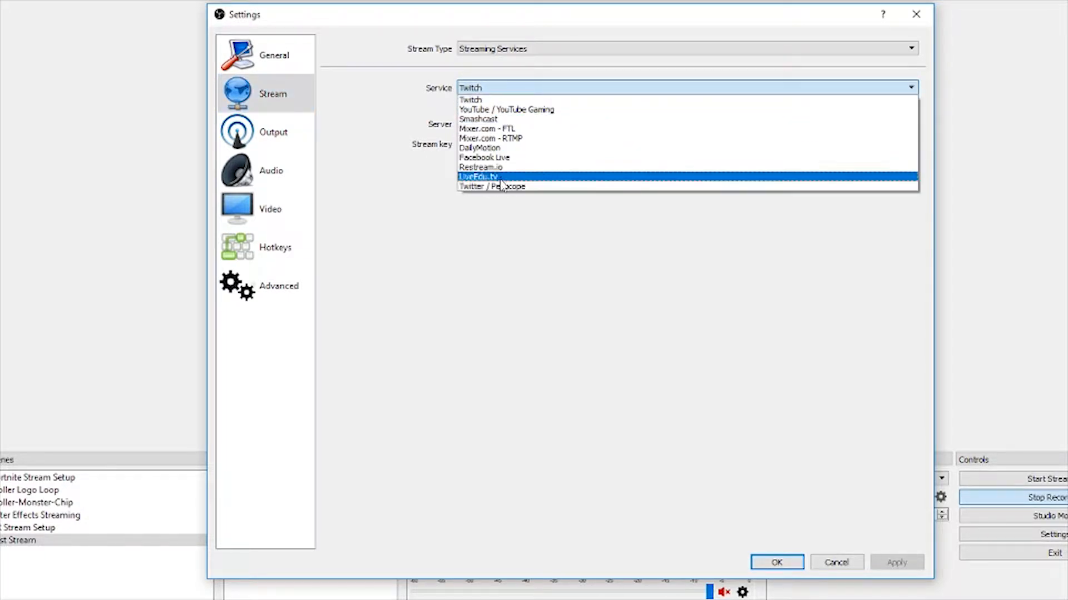
pyautogui.click(386, 119)
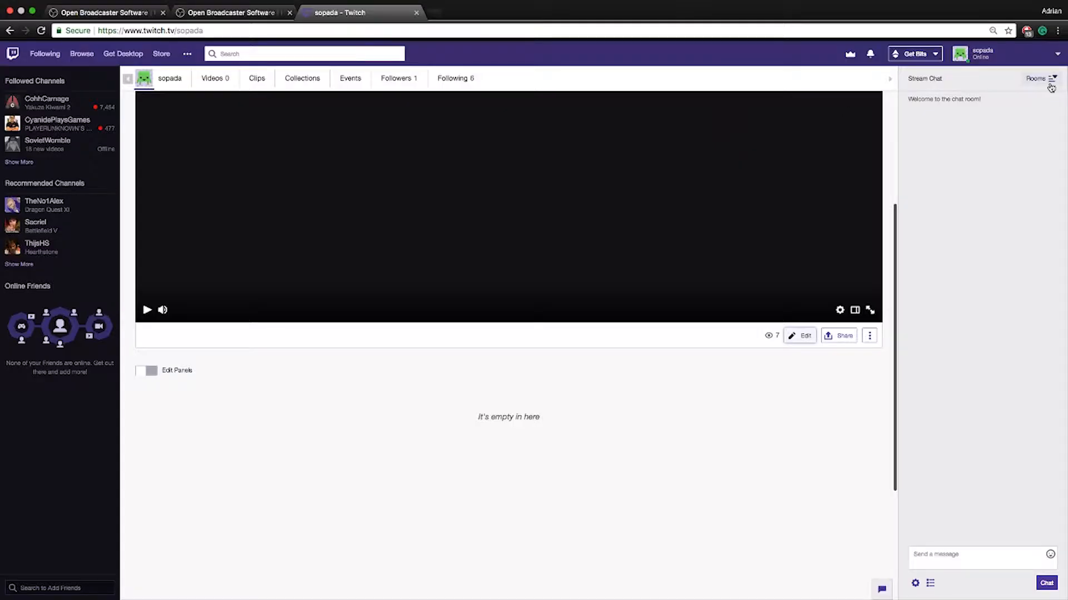
# Switch to Twitch in the browser, open the account's dashboard and locate the stream key in the channel settings.
pyautogui.click(1017, 54)
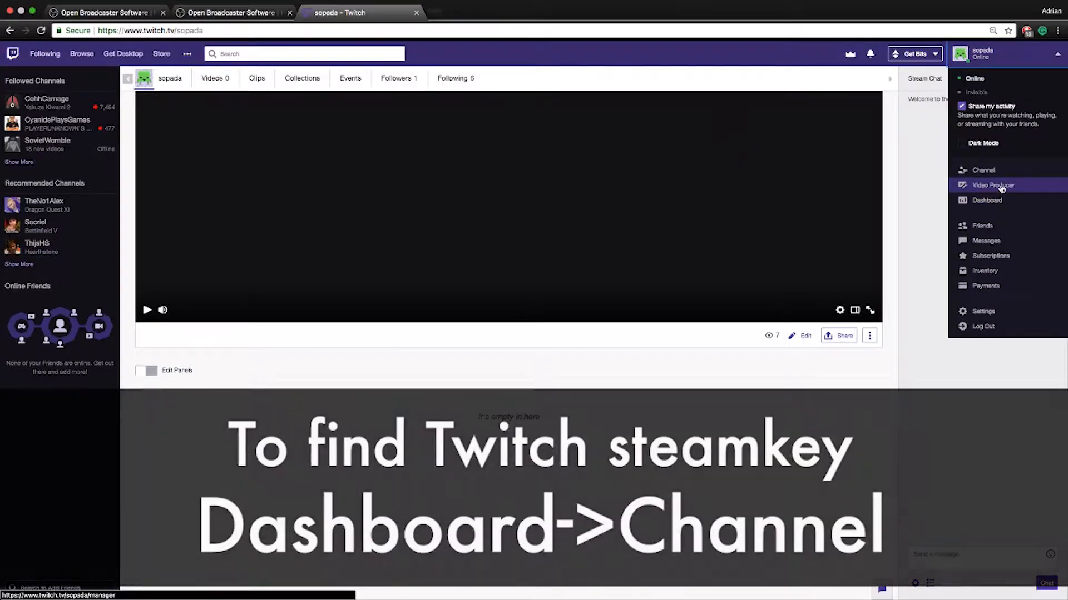
pyautogui.click(1000, 199)
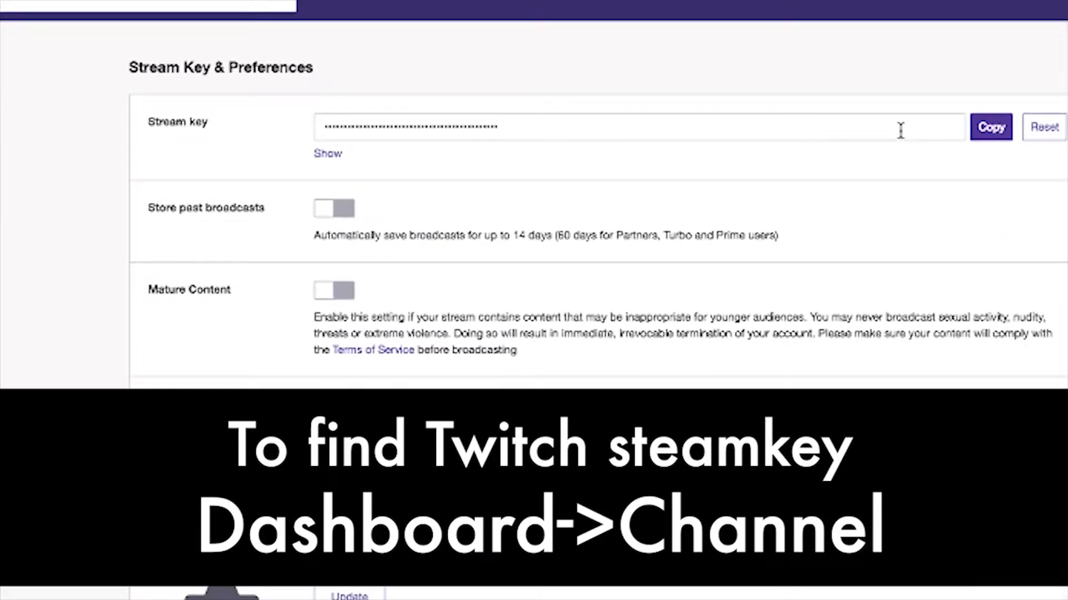
pyautogui.moveTo(556, 135); pyautogui.dragTo(329, 124)
pyautogui.click(193, 143)
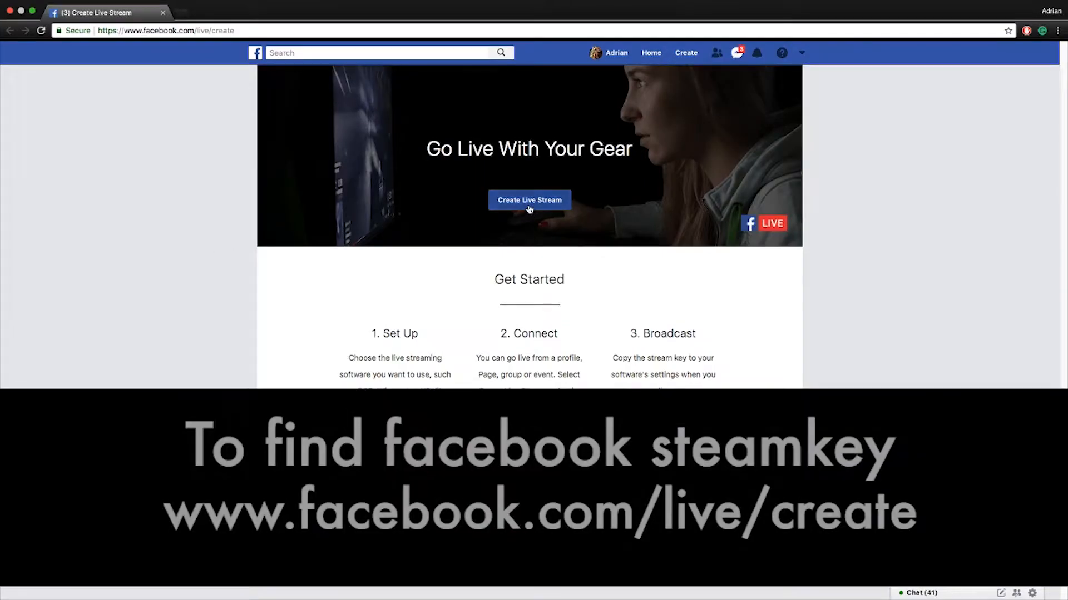
# Create a live stream on Facebook to reach its stream key and dismiss the tip about reusing stream keys.
pyautogui.click(529, 203)
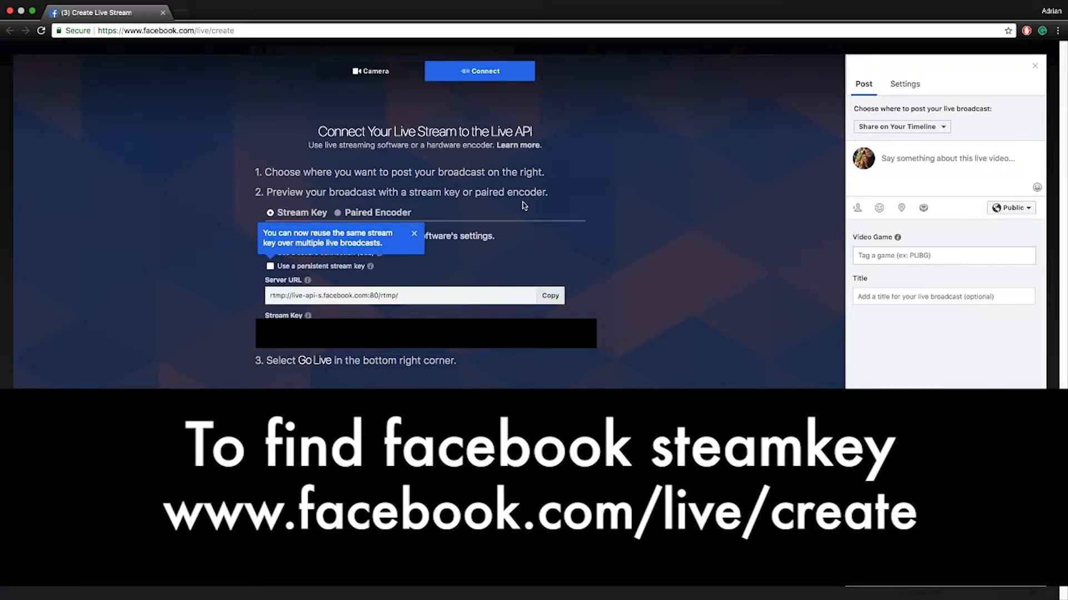
pyautogui.click(414, 234)
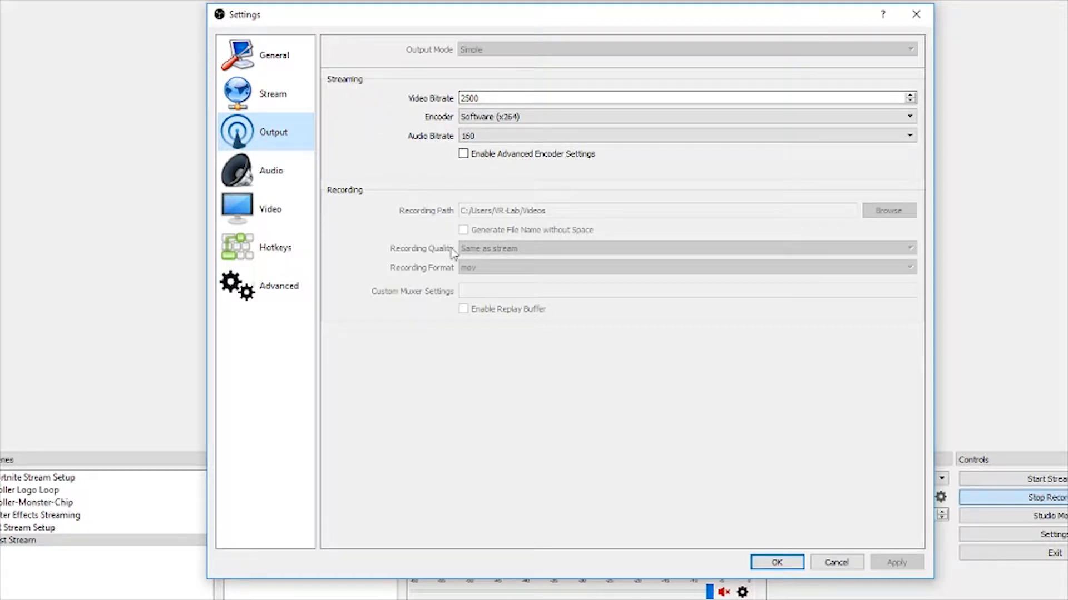
# Back in the OBS settings, review the Output recording quality and format and the Audio channel options.
pyautogui.click(500, 259)
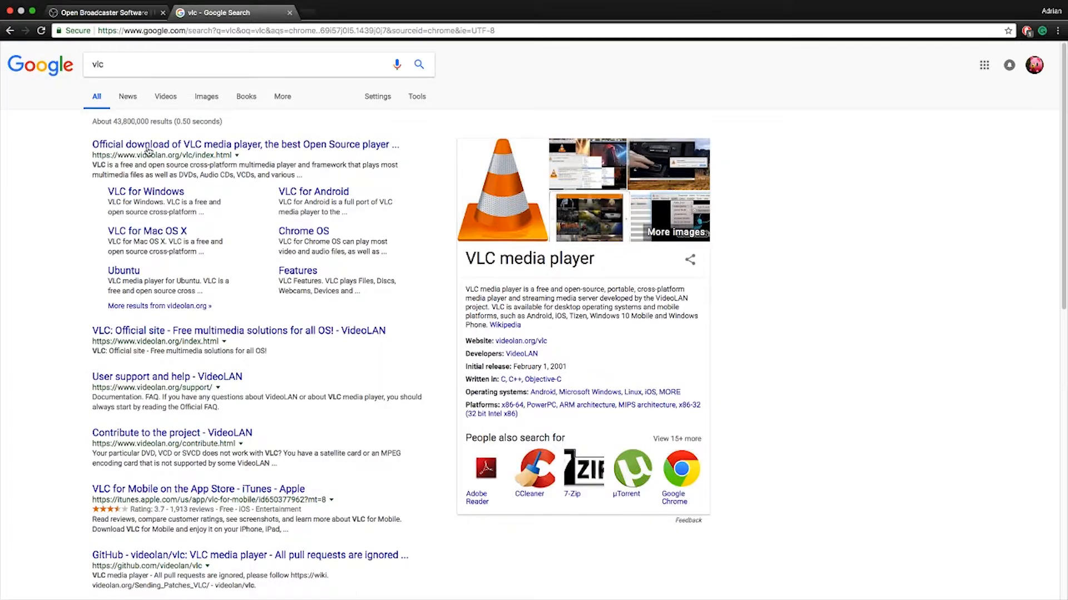
pyautogui.click(148, 148)
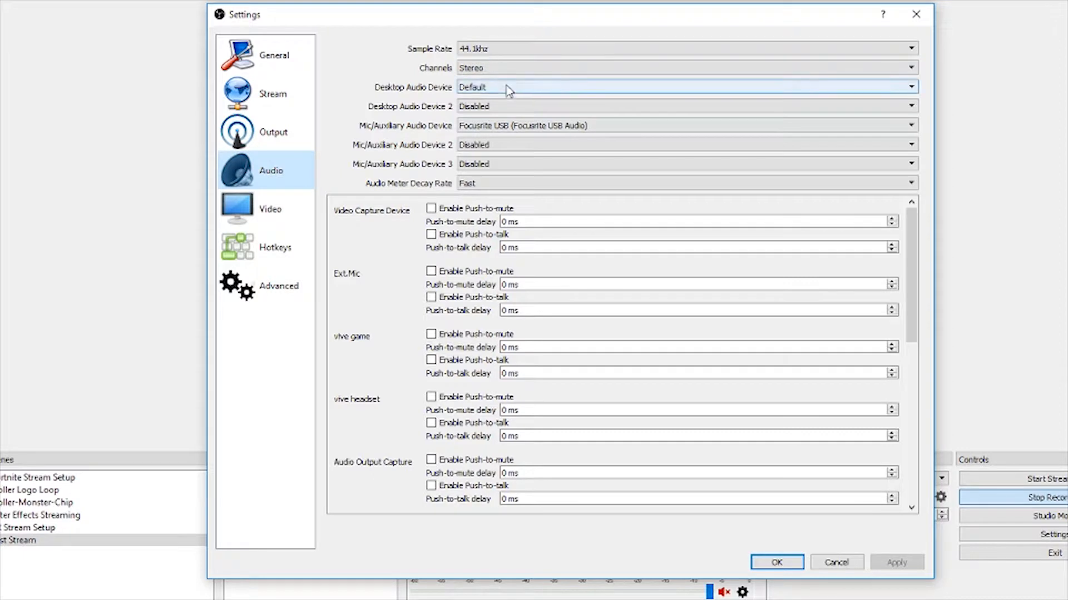
pyautogui.click(495, 71)
pyautogui.click(493, 69)
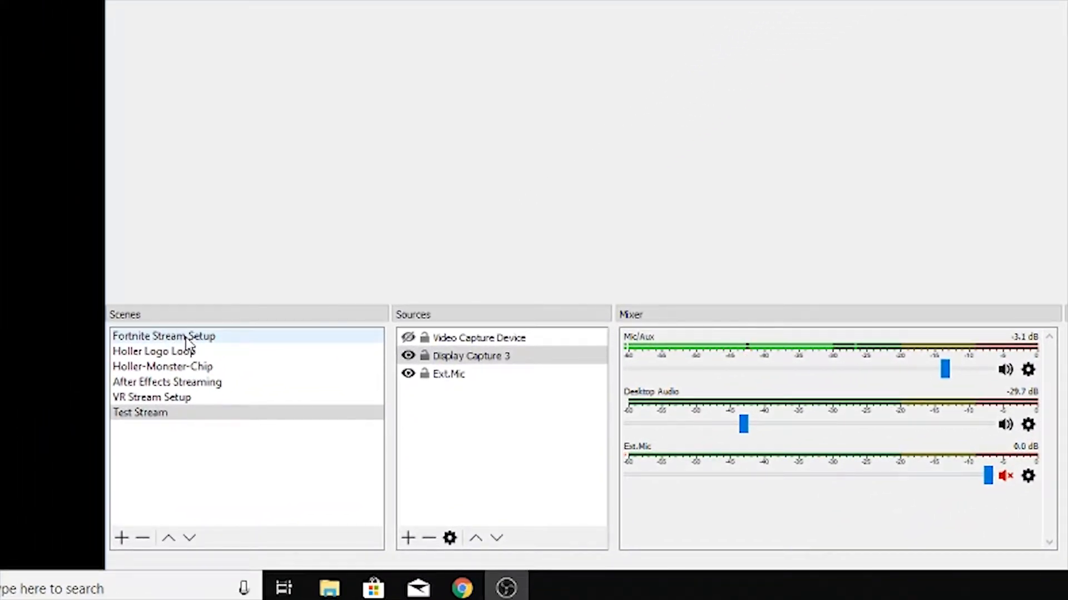
# Activate the Fortnite Stream Setup scene, followed by the Holler Logo Loop scene.
pyautogui.click(188, 337)
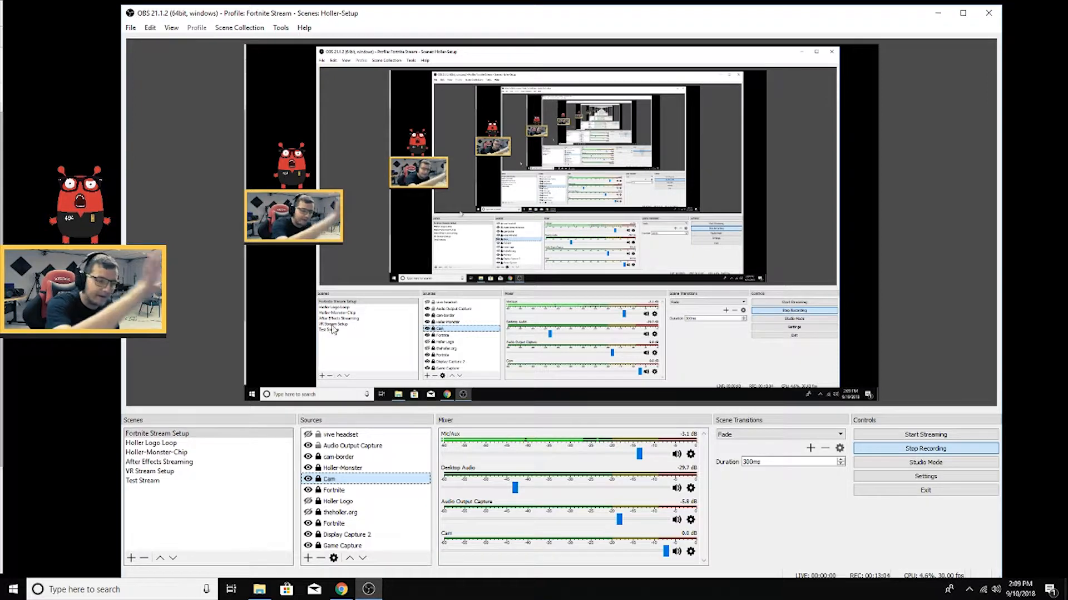
pyautogui.click(166, 445)
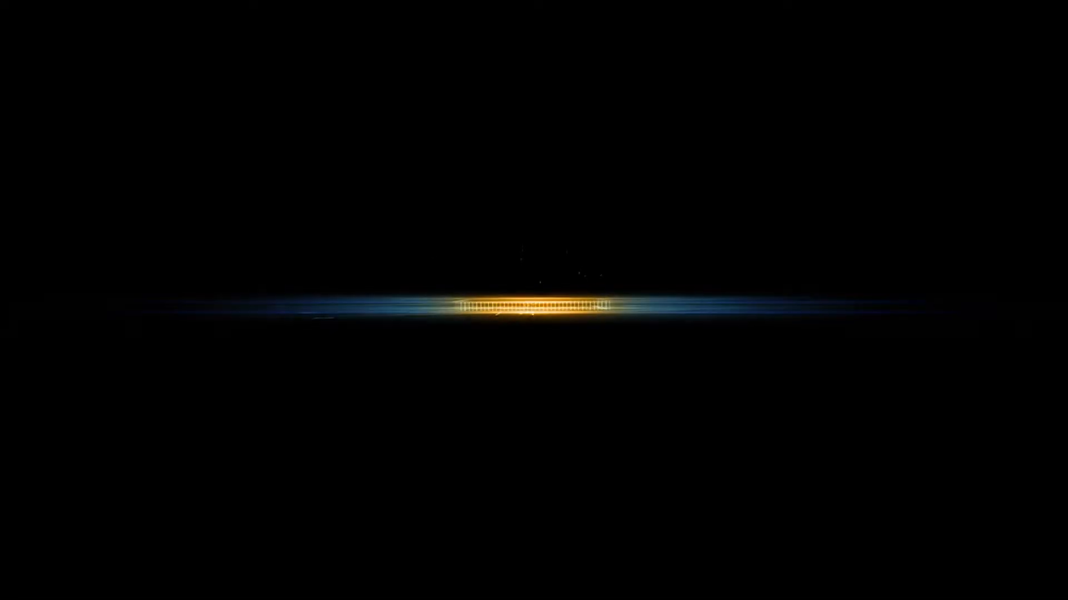
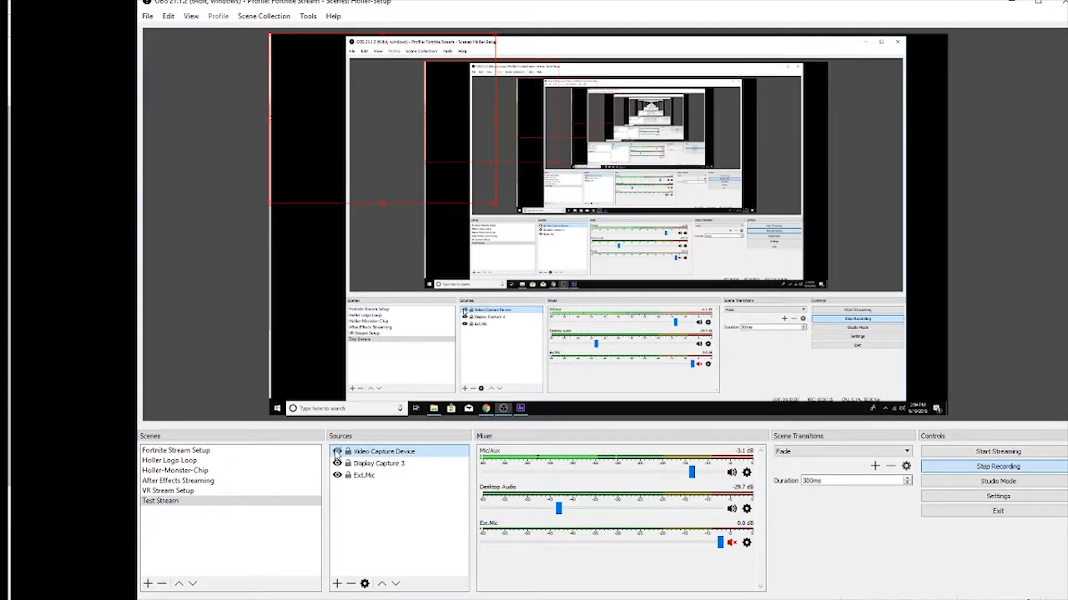
# Toggle the Video Capture Device source off and back on so the webcam image shows over the display capture.
pyautogui.click(337, 453)
pyautogui.click(337, 453)
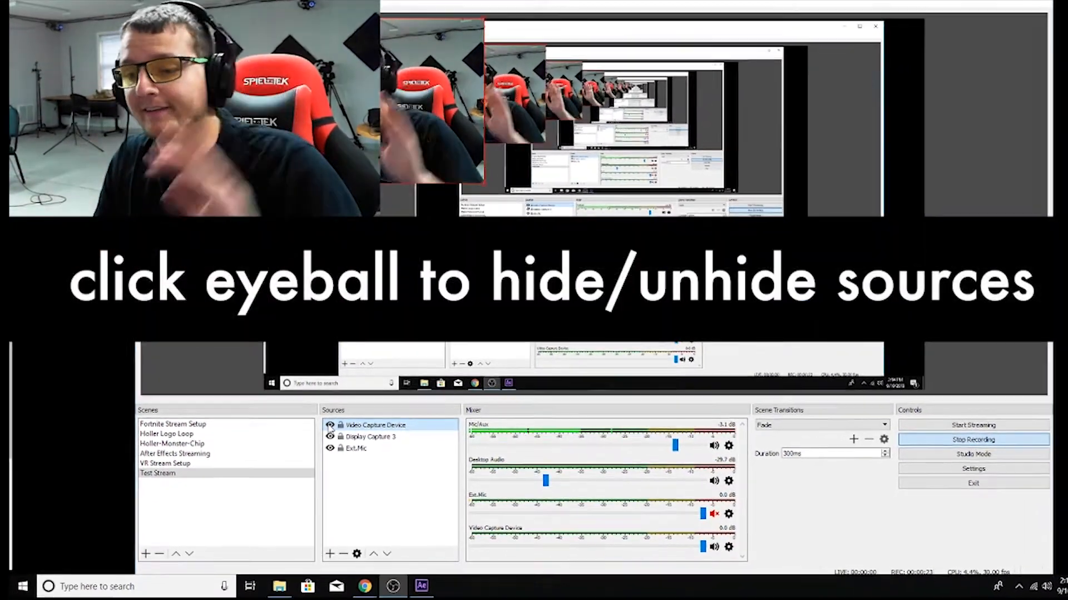
pyautogui.click(333, 439)
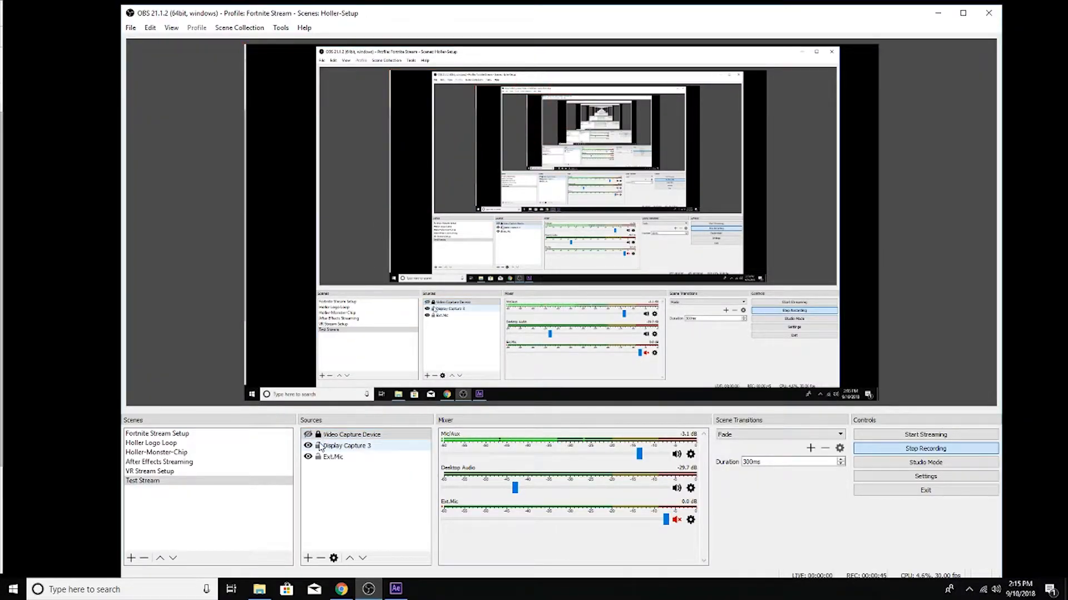
pyautogui.click(308, 434)
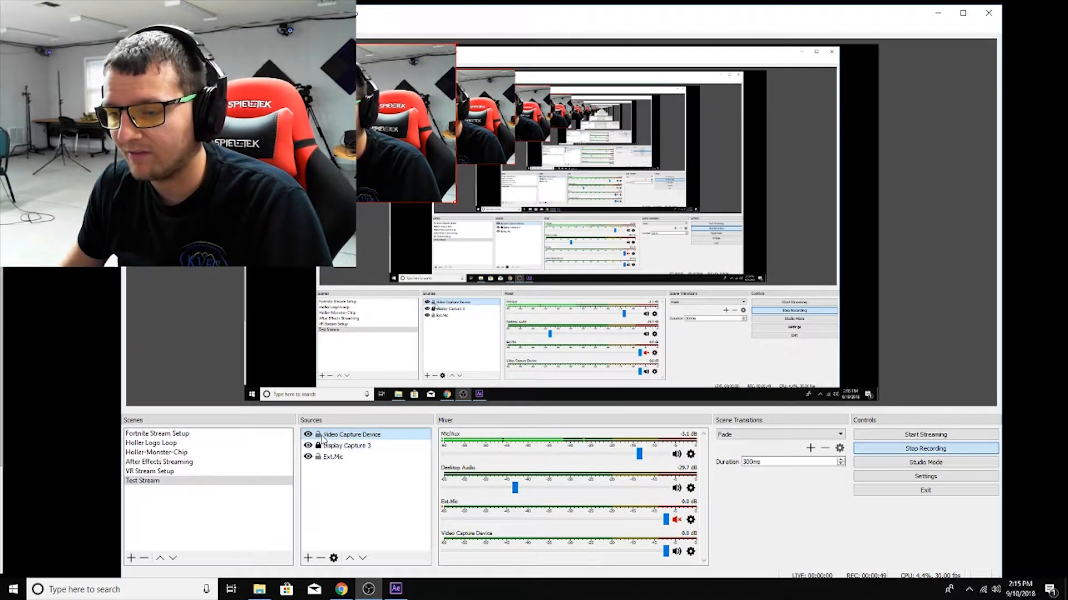
# Toggle the lock on the Video Capture Device source and try to move the webcam image in the preview.
pyautogui.click(342, 435)
pyautogui.click(318, 435)
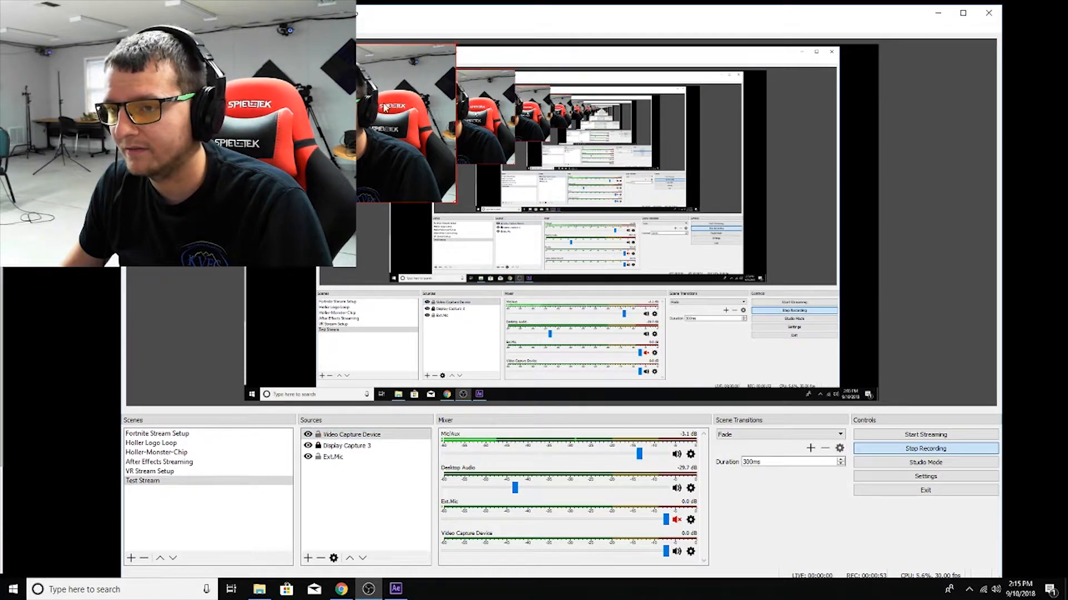
pyautogui.moveTo(317, 134); pyautogui.dragTo(224, 118)
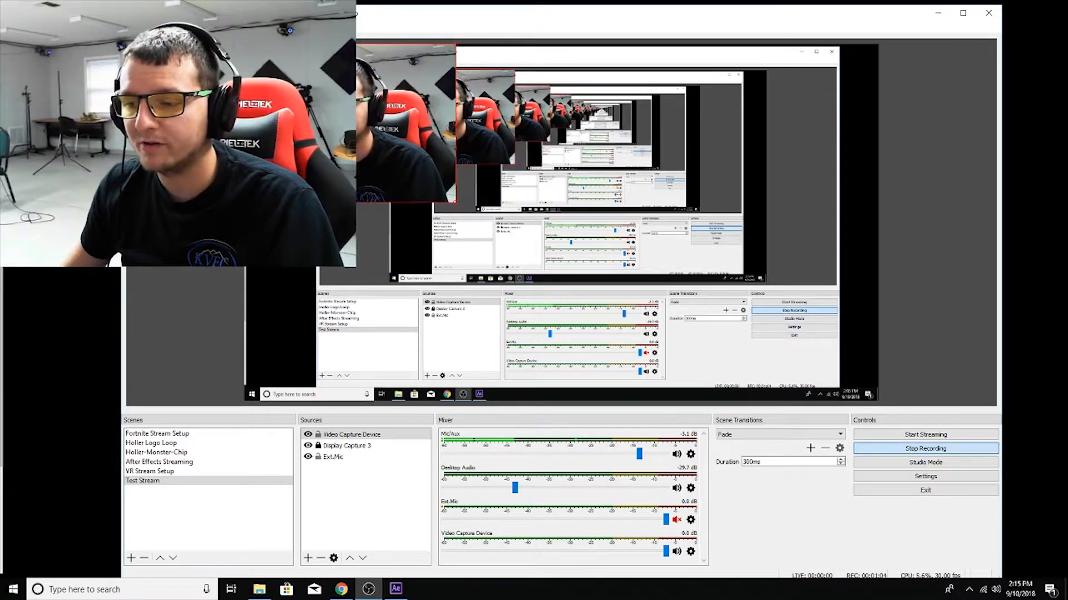
# Hide the Video Capture Device source and disable the preview.
pyautogui.click(308, 435)
pyautogui.rightClick(625, 245)
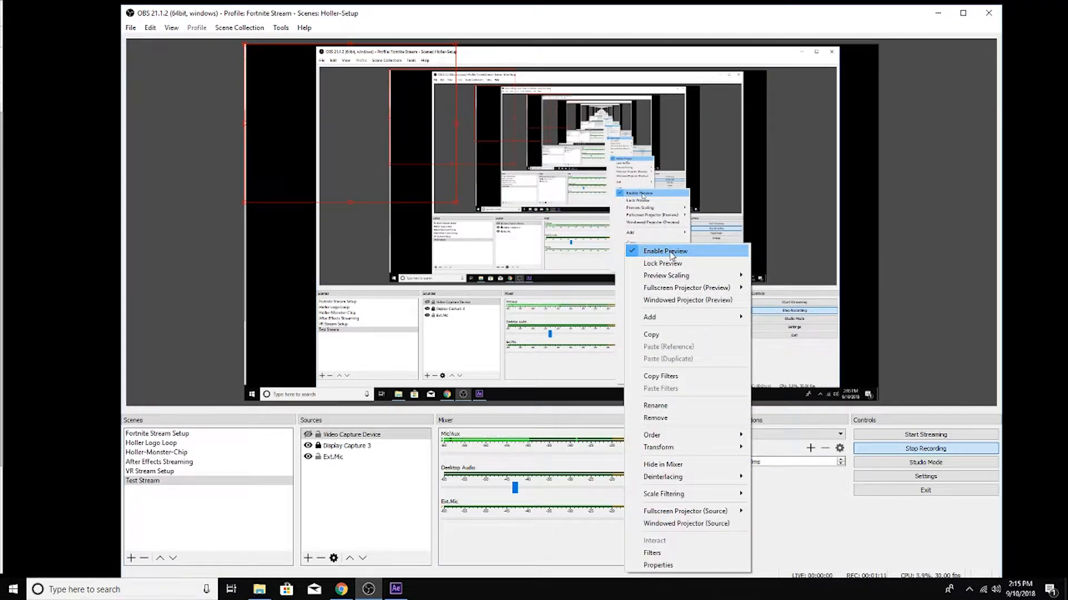
pyautogui.click(647, 252)
# Move the Video Capture Device source below Display Capture 3 and hide the Ext.Mic source.
pyautogui.moveTo(348, 434); pyautogui.dragTo(362, 459)
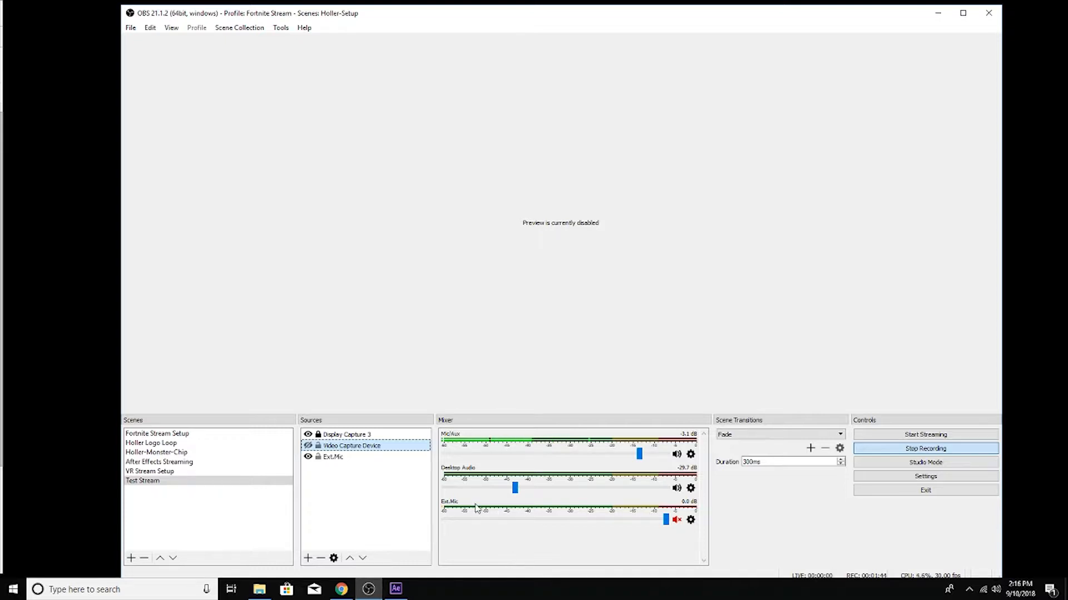
pyautogui.click(446, 510)
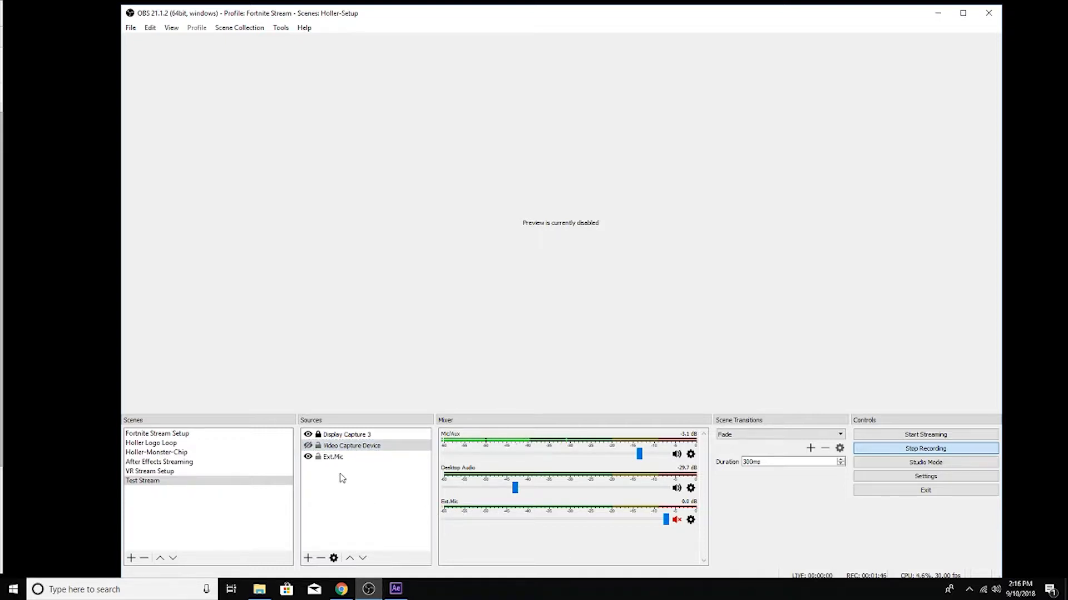
pyautogui.click(309, 458)
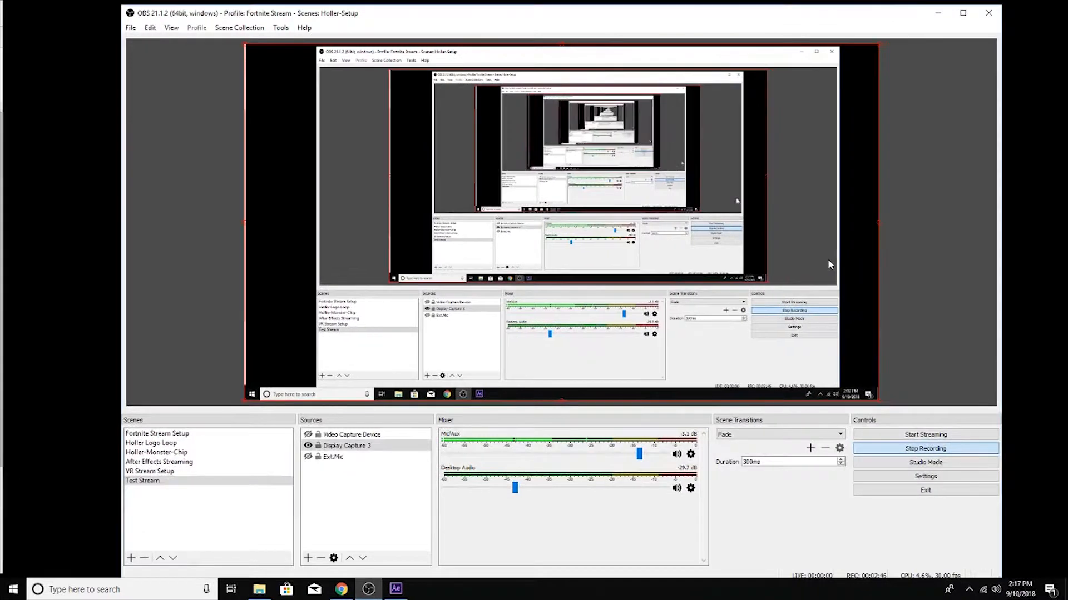
pyautogui.click(324, 448)
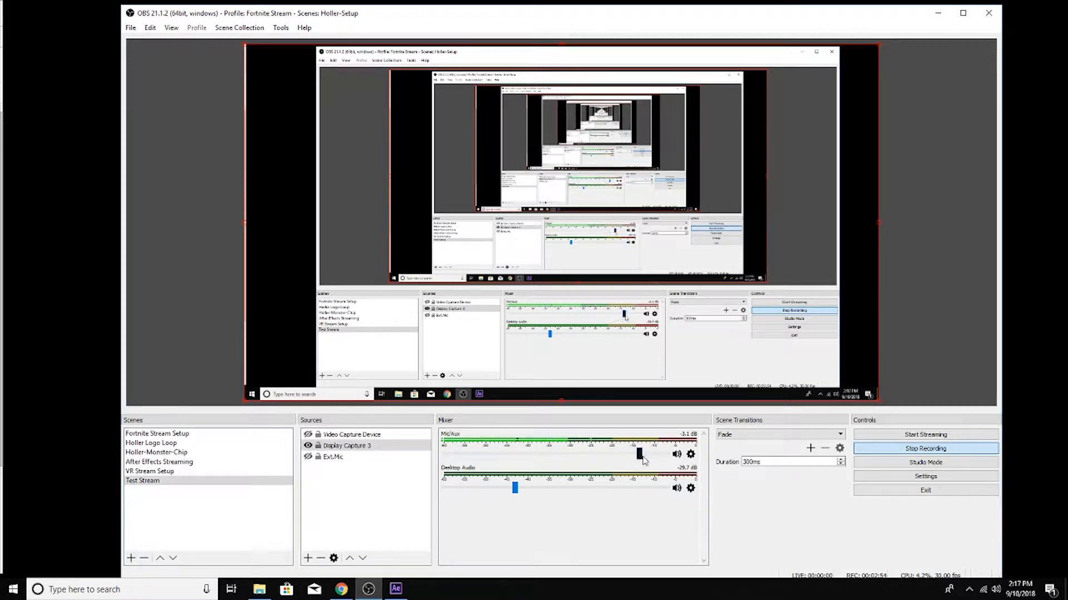
# Set the mixer volumes to -3.9 dB for Mic/Aux and -6.5 dB for Desktop Audio.
pyautogui.moveTo(639, 456); pyautogui.dragTo(599, 453)
pyautogui.moveTo(598, 455); pyautogui.dragTo(635, 455)
pyautogui.moveTo(515, 489); pyautogui.dragTo(617, 489)
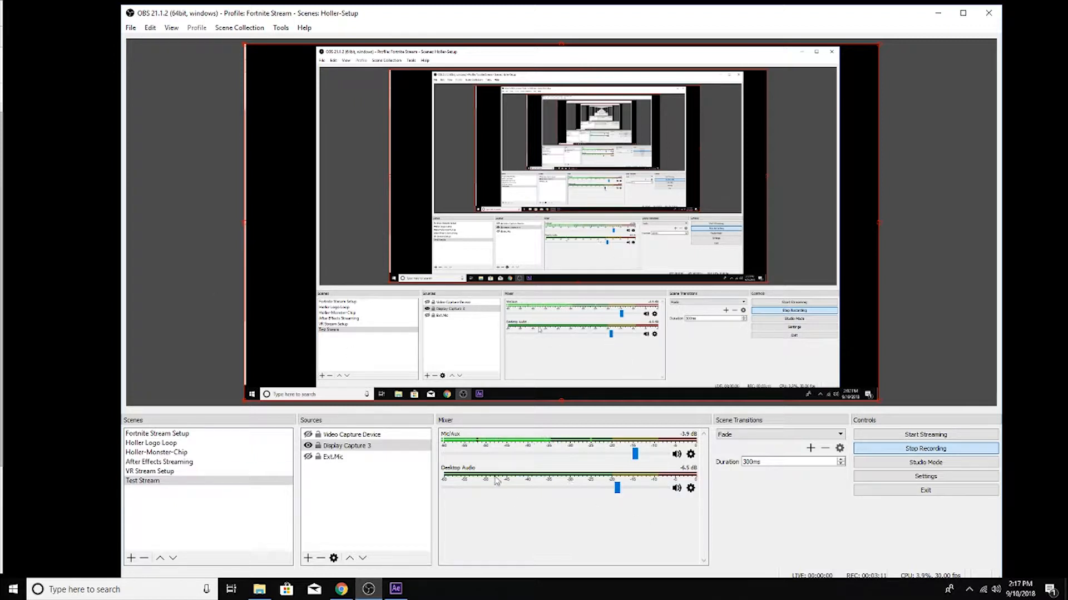
# Show the Desktop Audio channel's options in the mixer and dismiss them without choosing any.
pyautogui.click(677, 489)
pyautogui.click(690, 488)
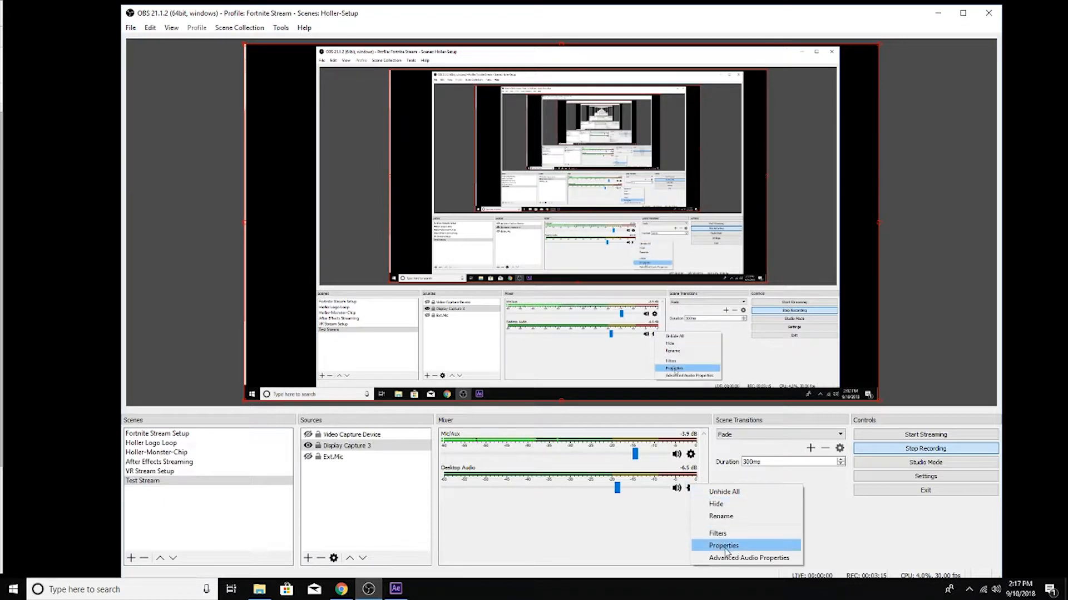
pyautogui.click(456, 514)
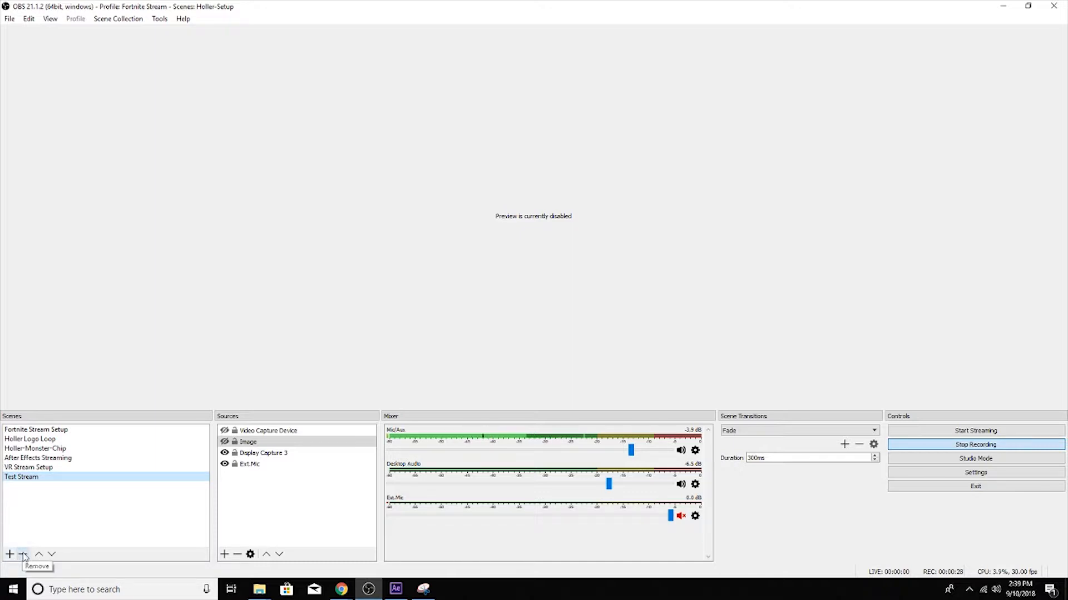
# List the source types that can be added, and review the Display Capture 3 properties without changing them.
pyautogui.click(225, 554)
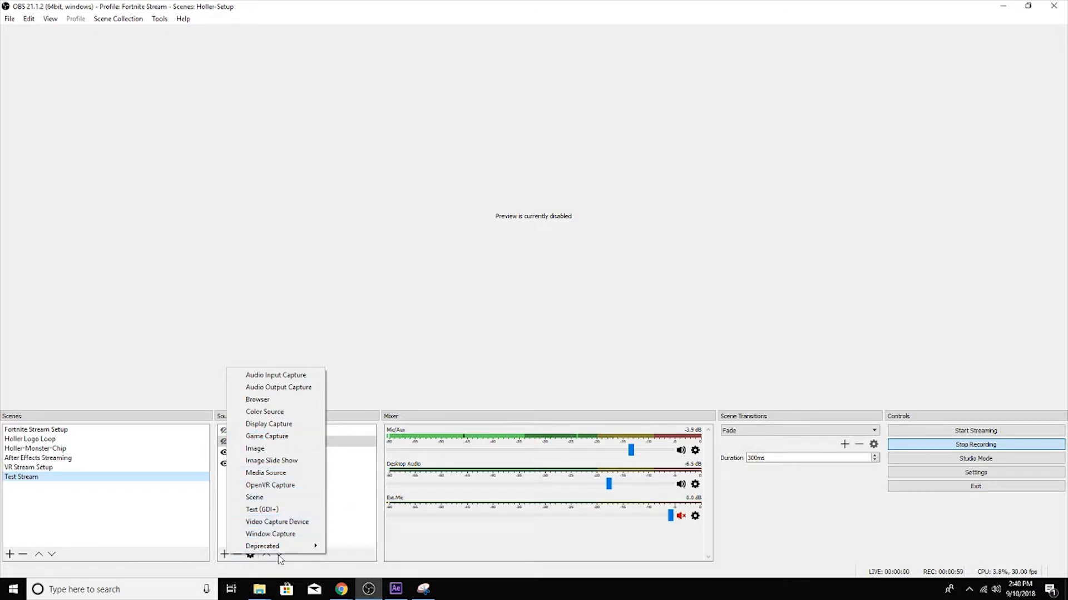
pyautogui.click(332, 519)
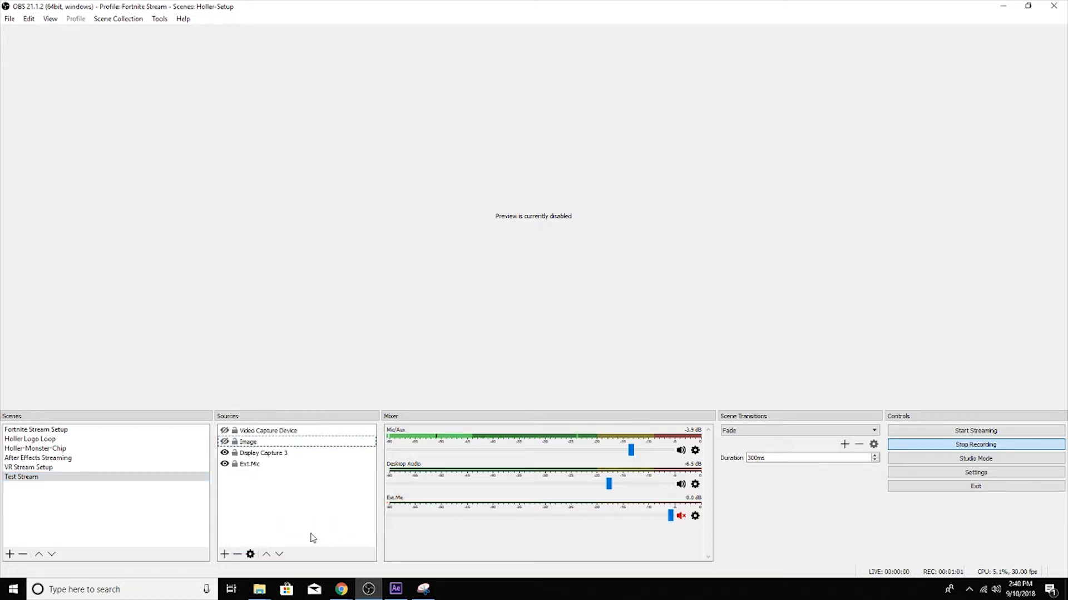
pyautogui.rightClick(255, 451)
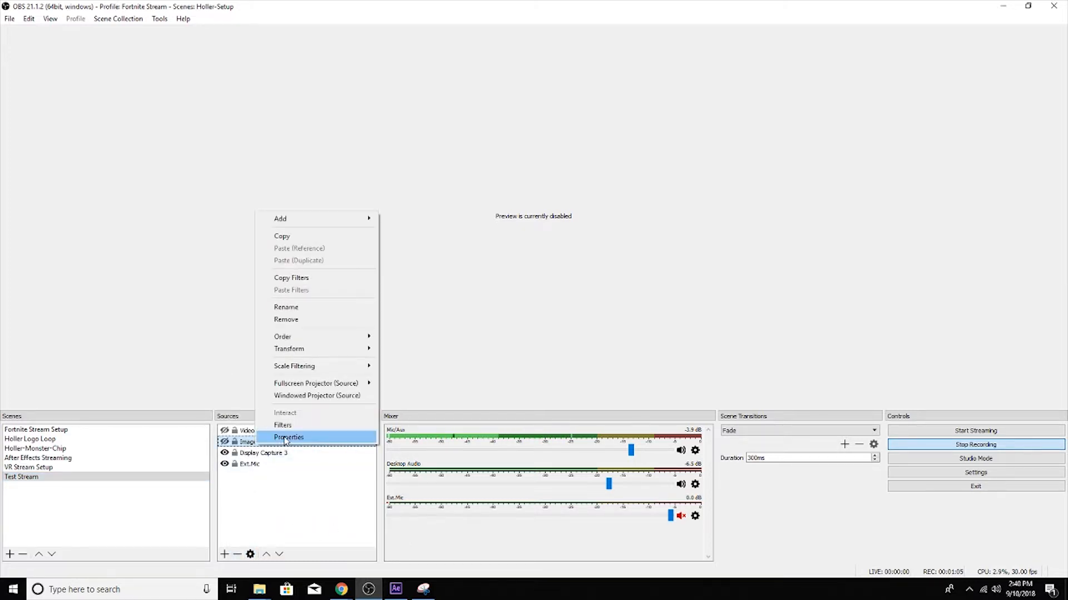
pyautogui.click(322, 439)
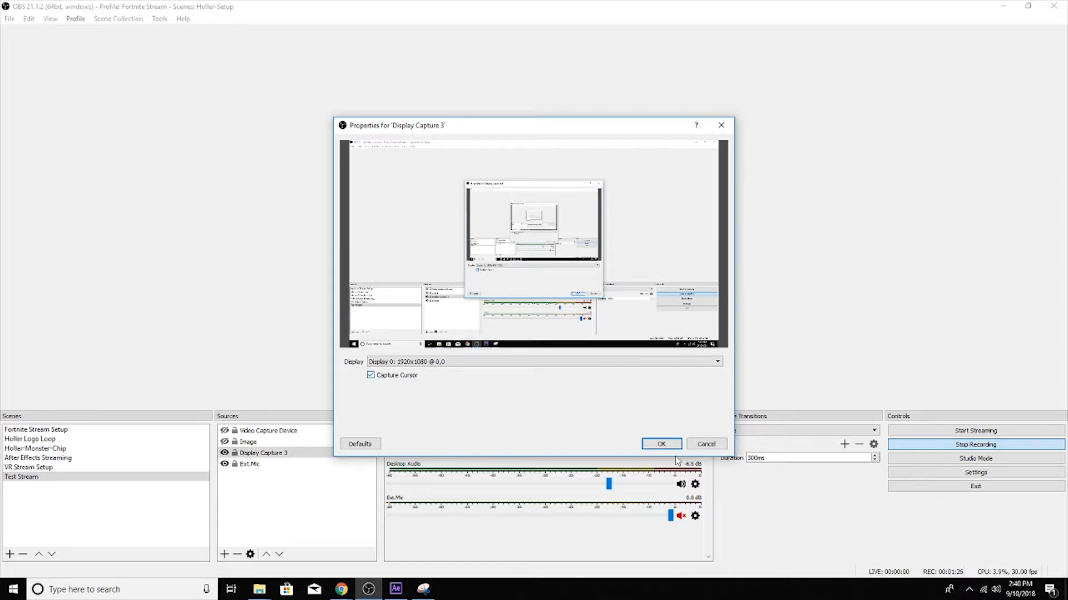
pyautogui.click(705, 444)
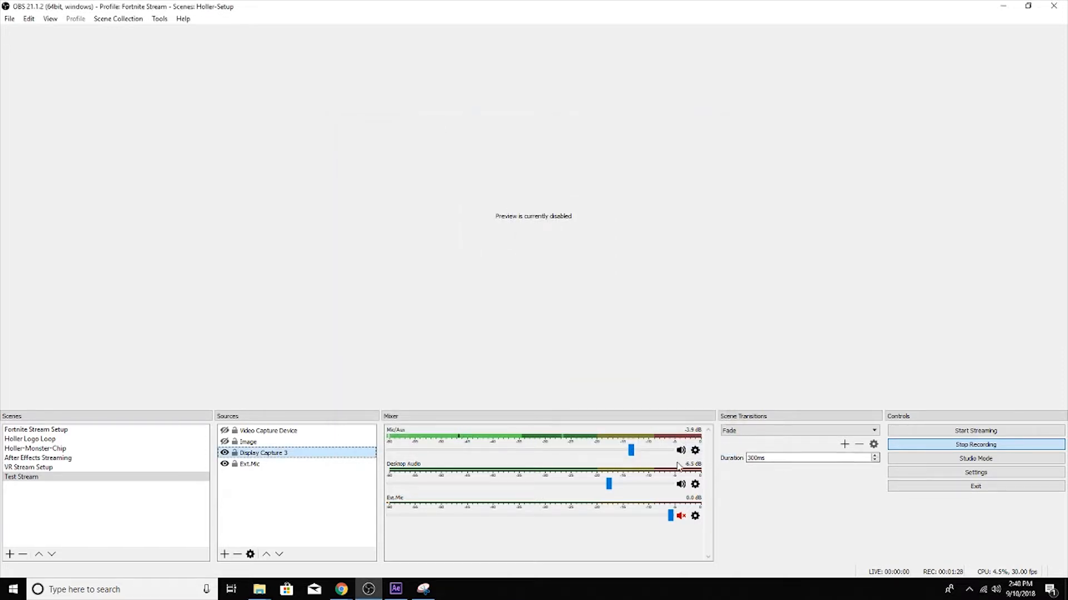
# Move the Video Capture Device source below Image and review its properties without changing them.
pyautogui.click(262, 431)
pyautogui.doubleClick(262, 432)
pyautogui.moveTo(262, 432); pyautogui.dragTo(265, 449)
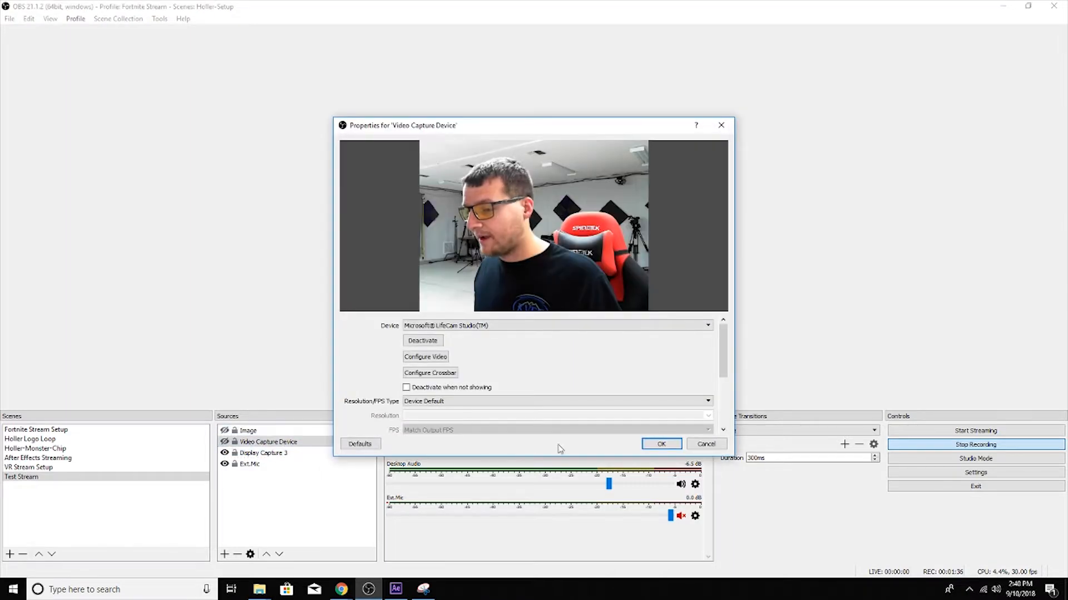
pyautogui.click(704, 444)
# Move the Video Capture Device source to the end of the source list and toggle its visibility.
pyautogui.moveTo(266, 446); pyautogui.dragTo(264, 472)
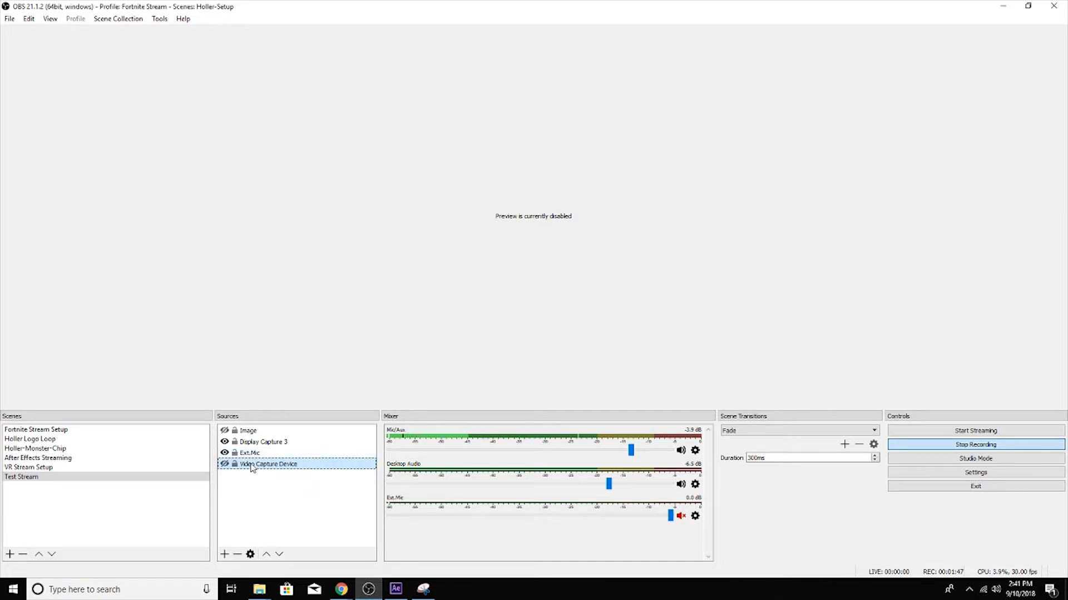
pyautogui.moveTo(258, 470); pyautogui.dragTo(232, 467)
pyautogui.click(224, 464)
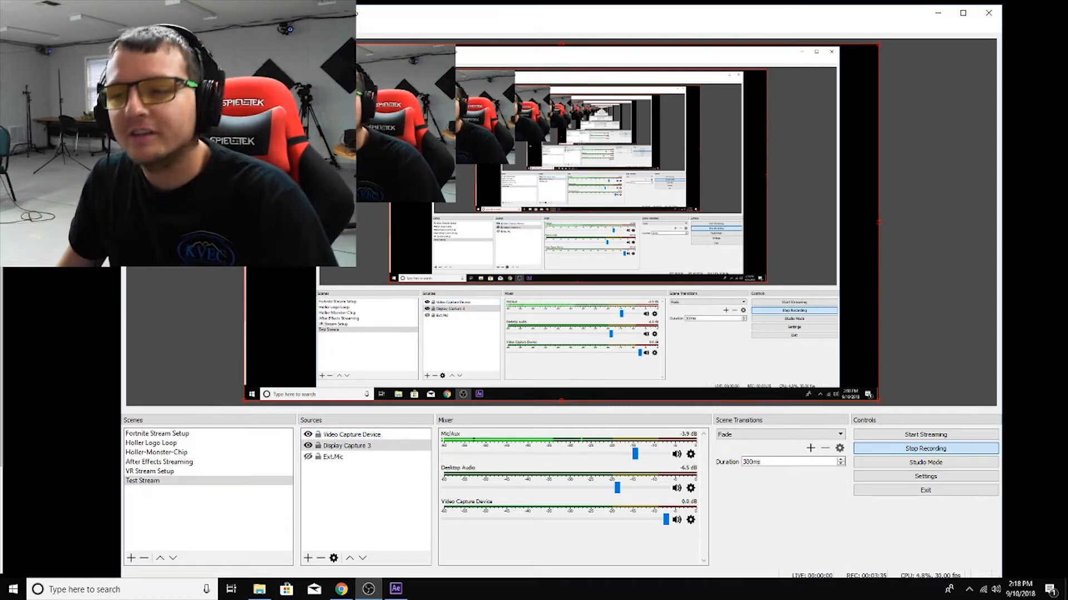
# Open the filters of the Video Capture Device source and toggle the Color Correction effect to compare the image.
pyautogui.click(355, 437)
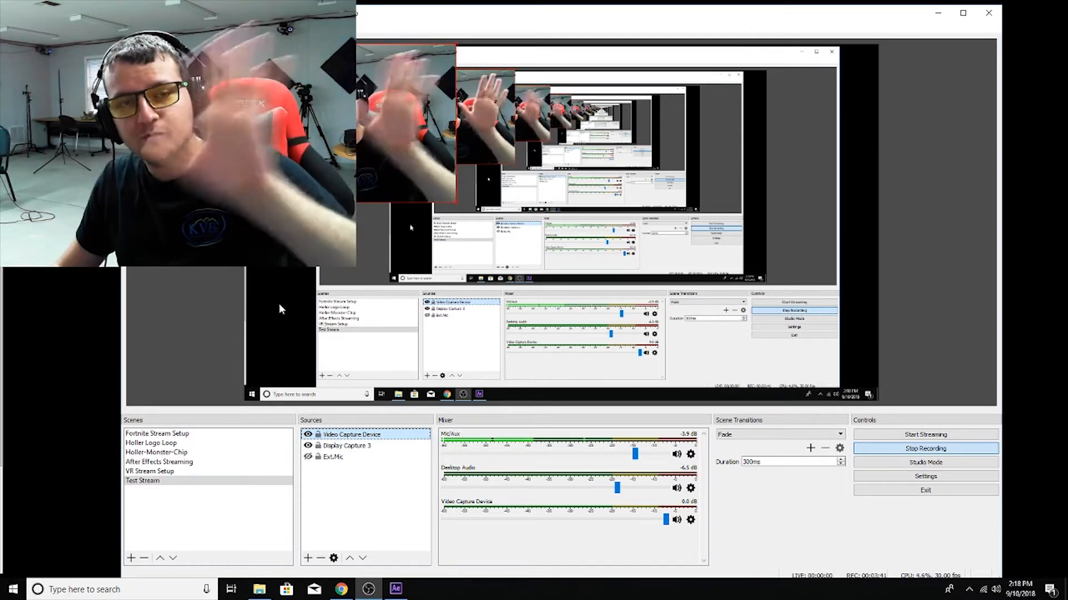
pyautogui.rightClick(382, 434)
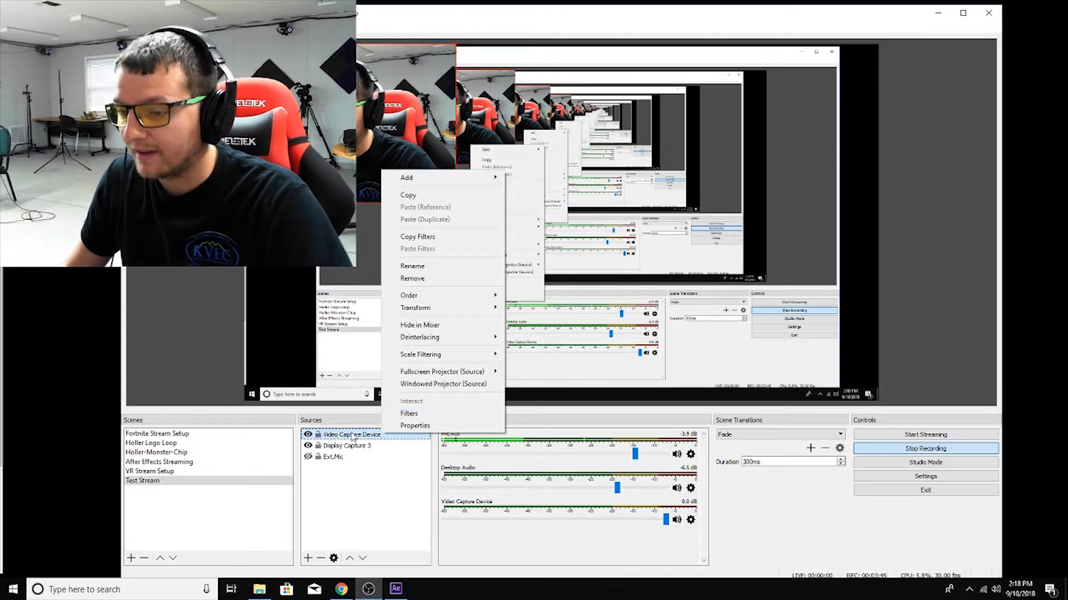
pyautogui.click(414, 413)
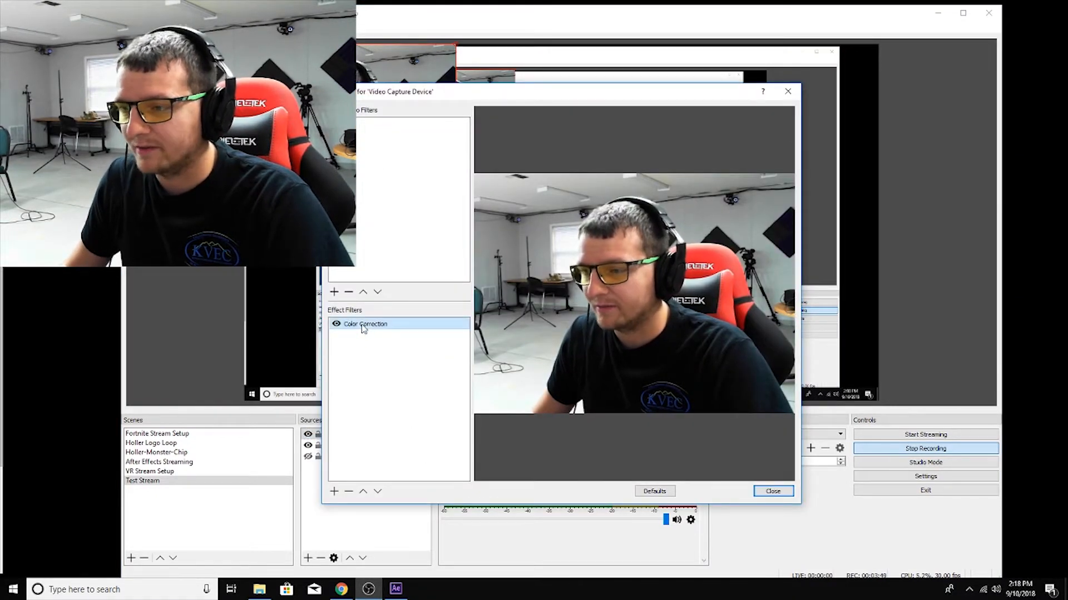
pyautogui.click(337, 324)
pyautogui.click(337, 324)
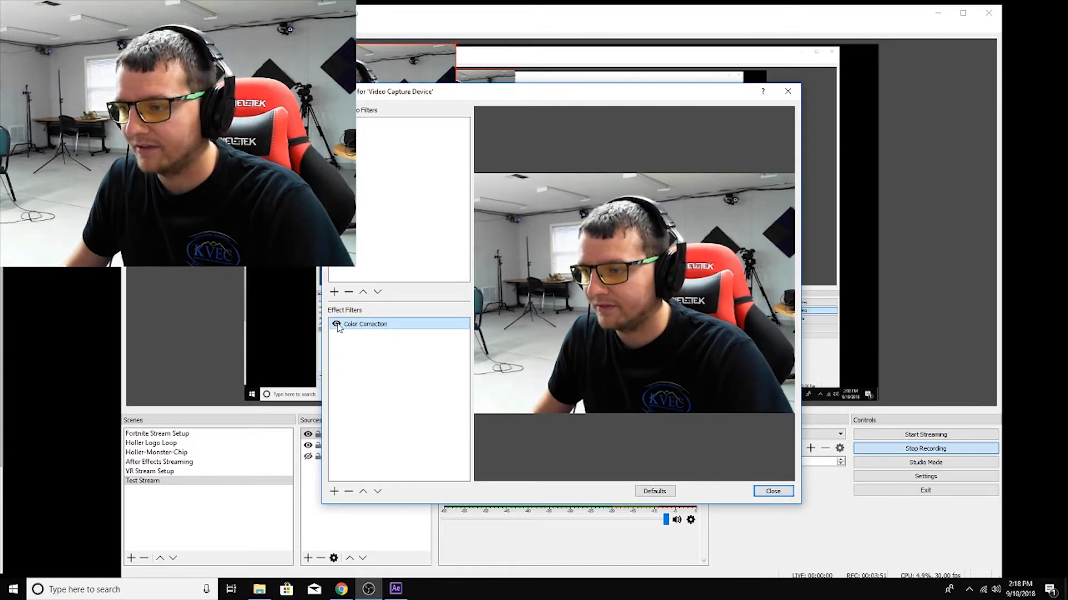
pyautogui.click(337, 324)
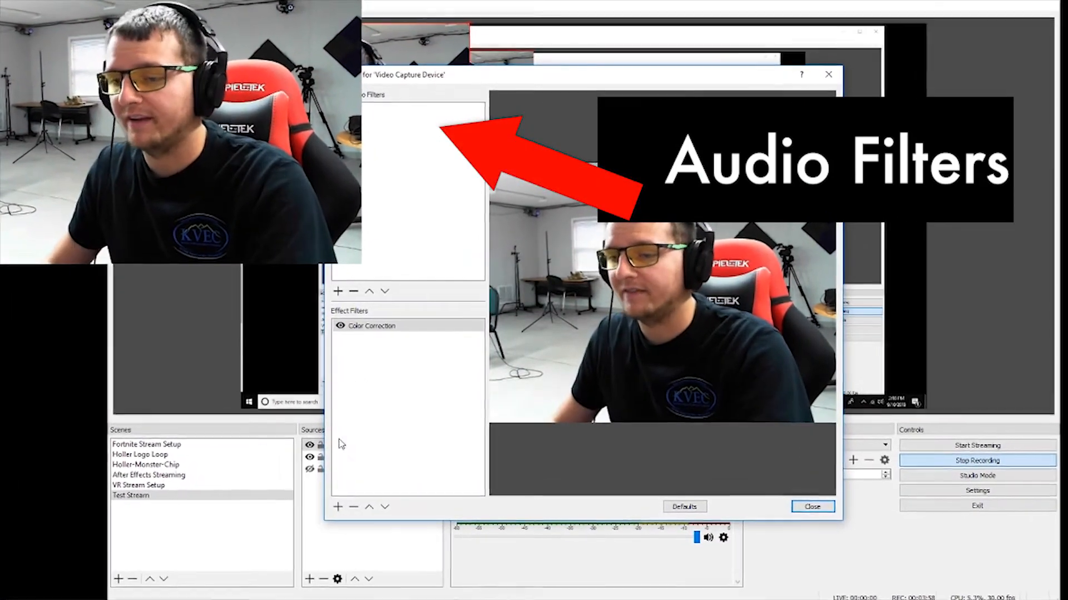
# Add a Chroma Key effect filter with its default name to the Video Capture Device and close the filters.
pyautogui.click(331, 514)
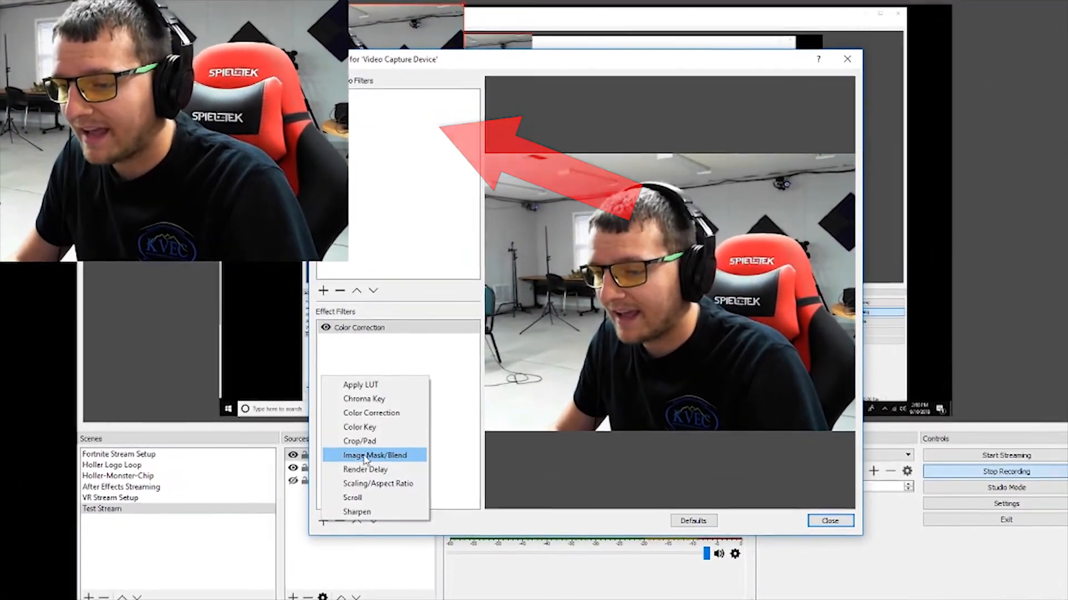
pyautogui.click(371, 400)
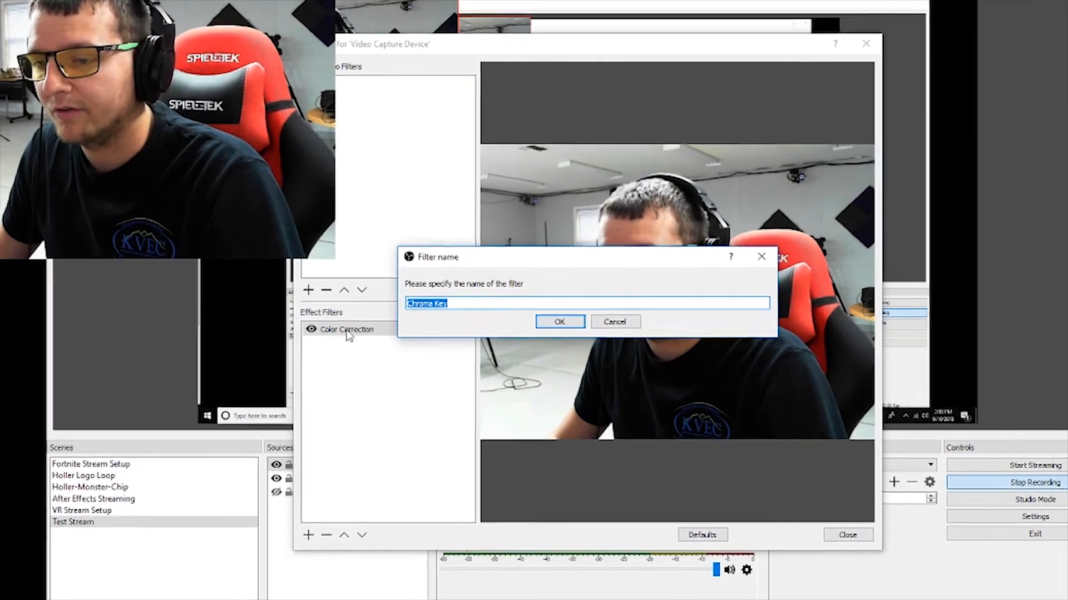
pyautogui.click(558, 322)
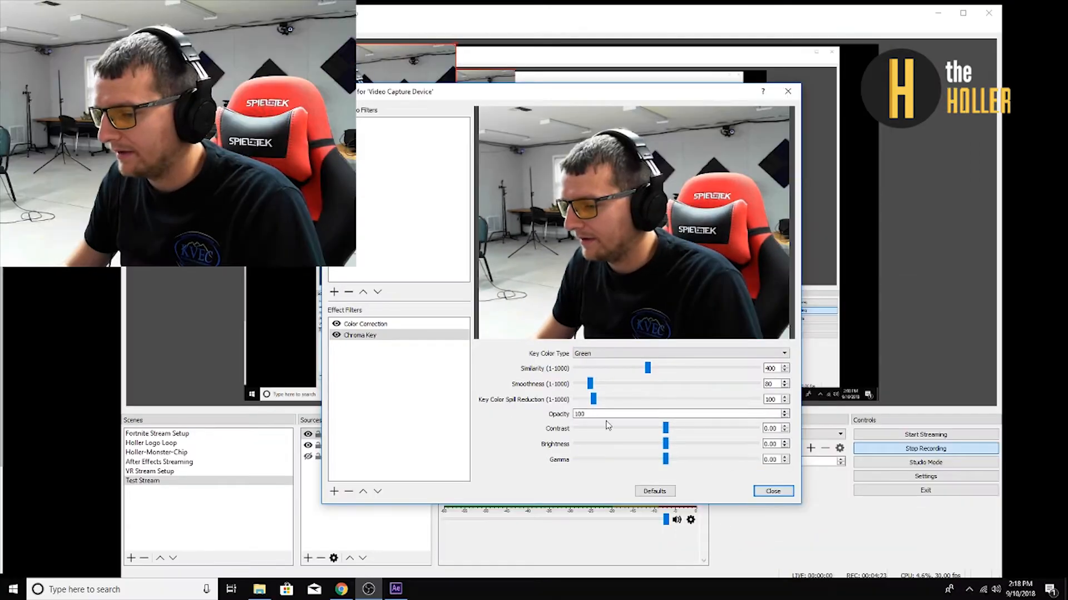
pyautogui.click(772, 491)
# Reopen the Video Capture Device filters to check the effect list, and close them unchanged.
pyautogui.rightClick(333, 433)
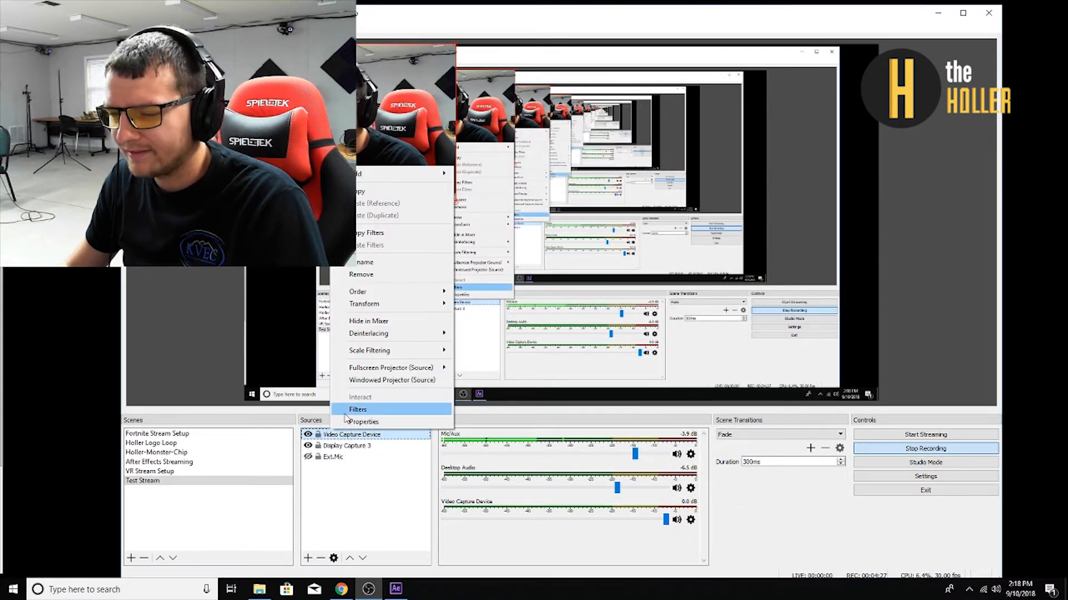
pyautogui.click(347, 411)
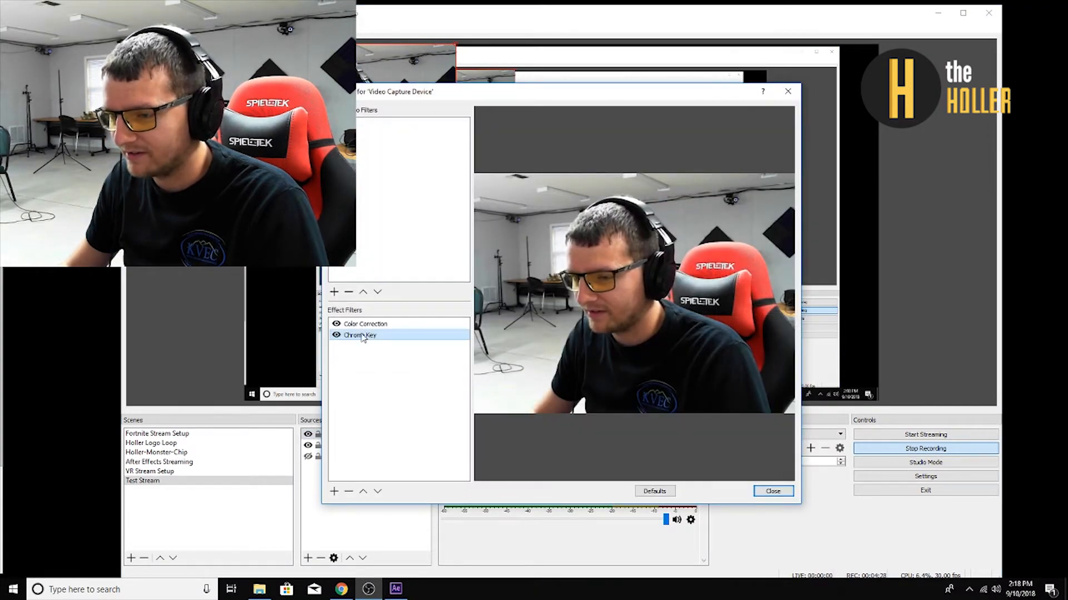
pyautogui.click(772, 491)
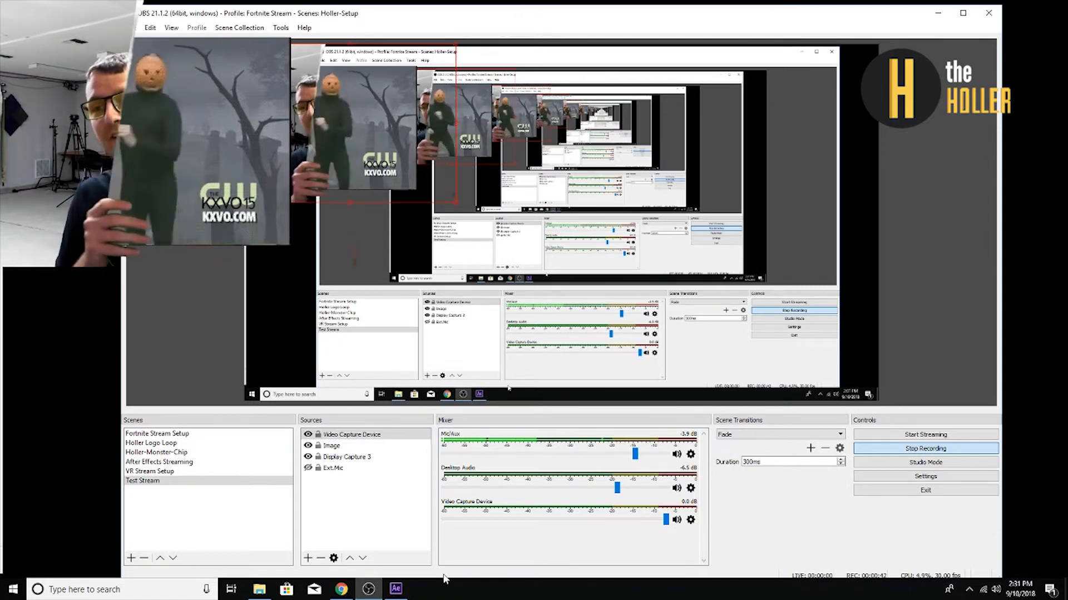
# Demonstrate the green-screen effect by turning the Video Capture Device's Chroma Key filter off and back on.
pyautogui.rightClick(358, 432)
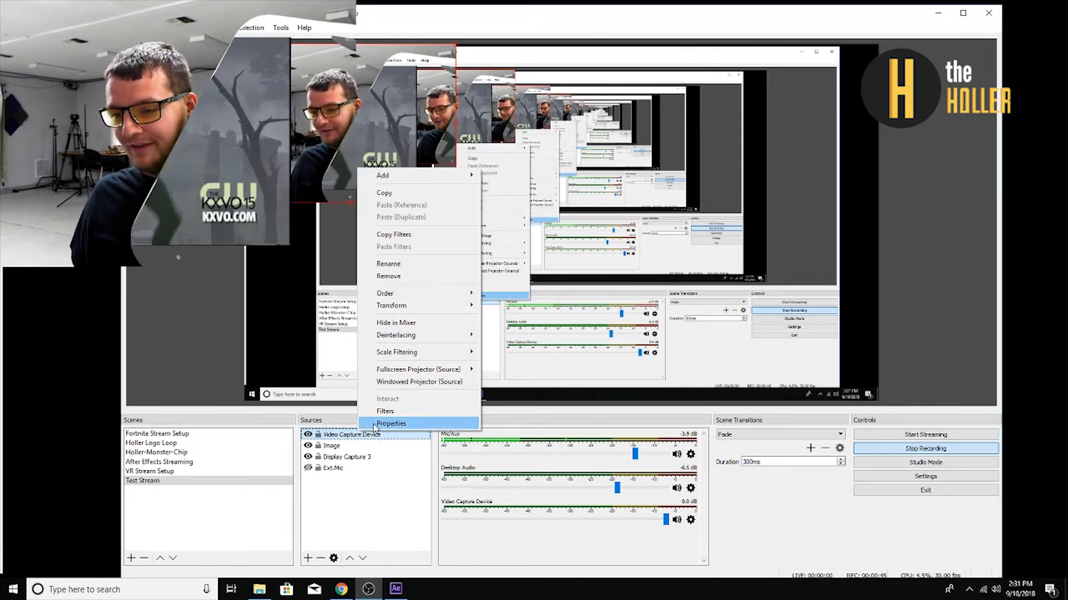
pyautogui.click(387, 458)
pyautogui.rightClick(376, 437)
pyautogui.click(391, 417)
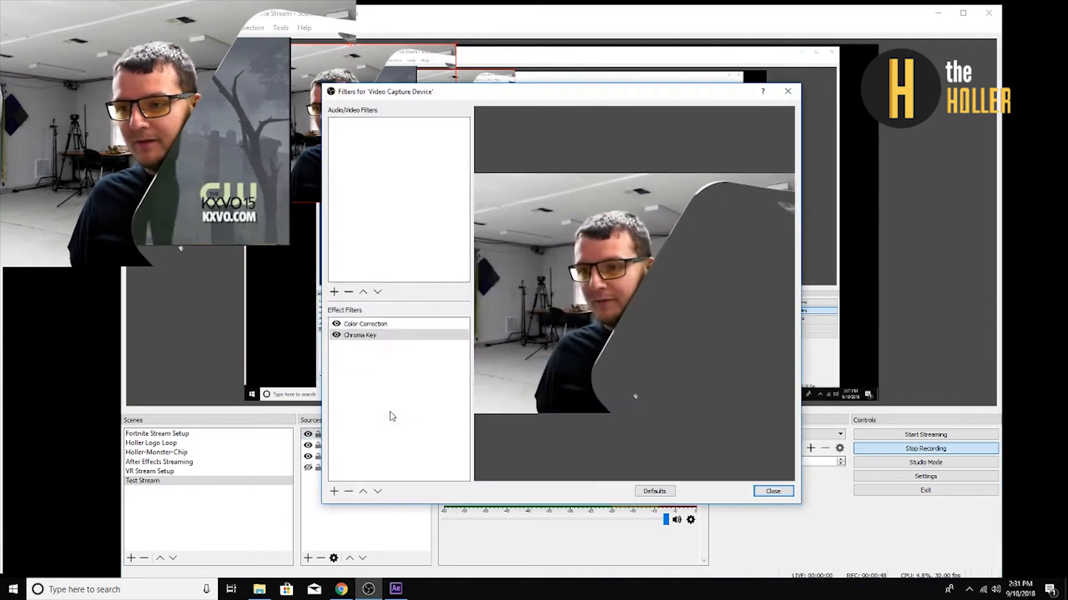
pyautogui.click(336, 336)
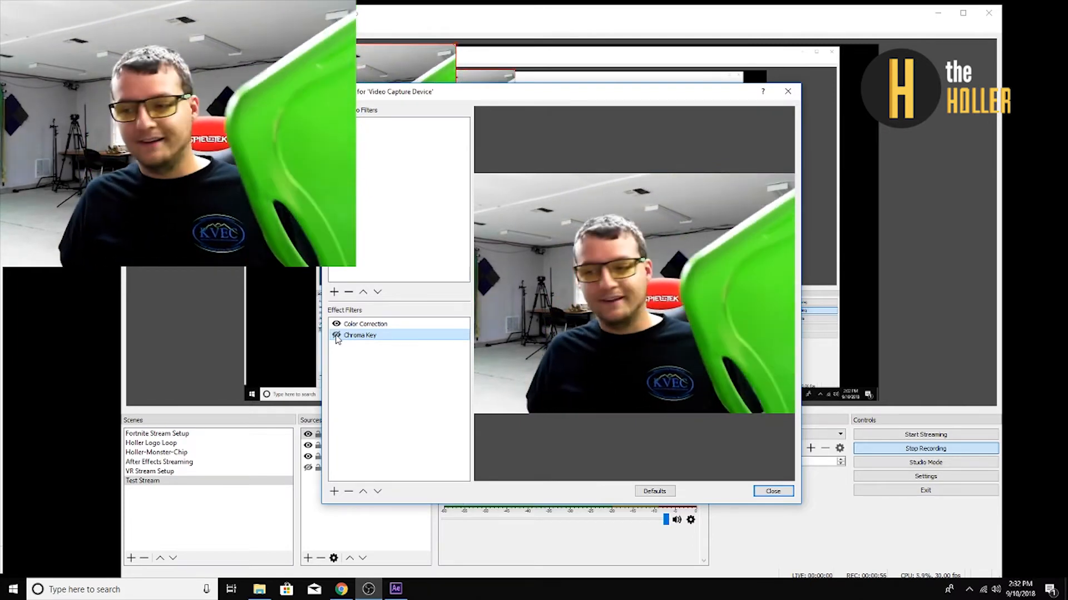
pyautogui.click(335, 336)
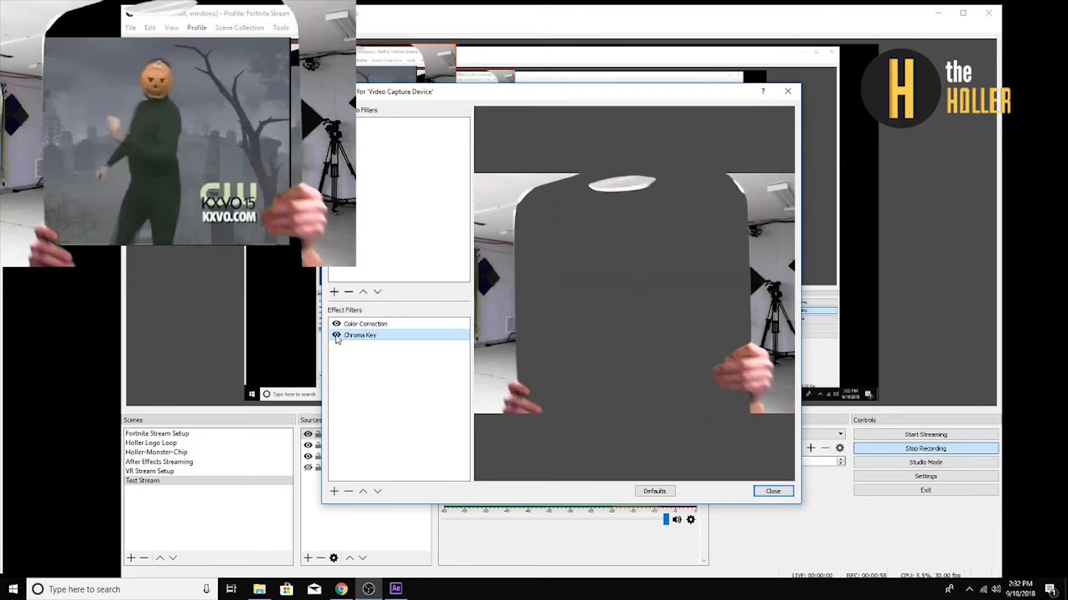
pyautogui.click(773, 491)
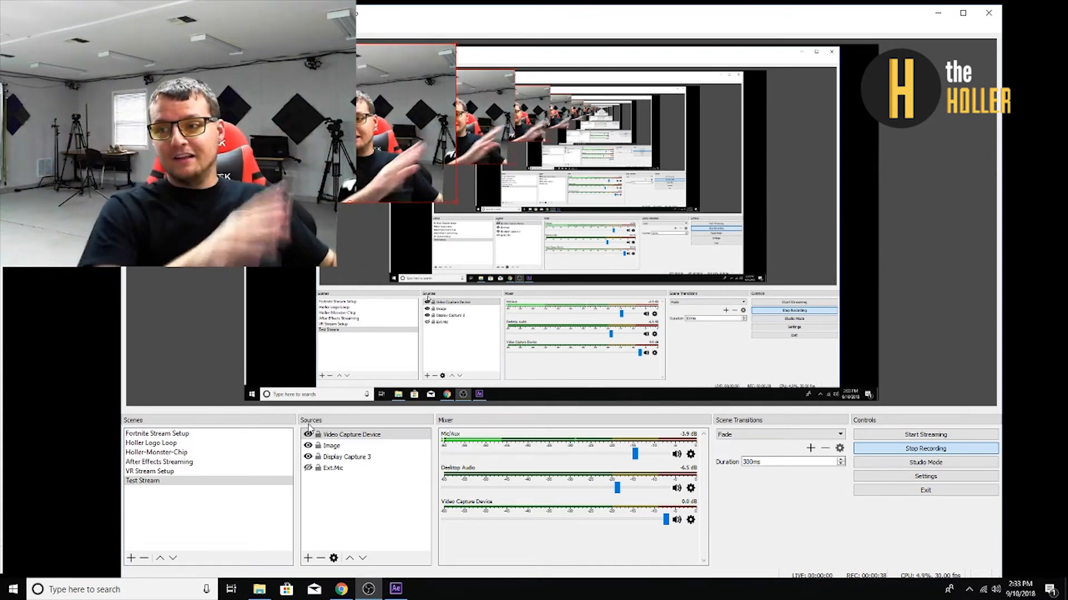
pyautogui.click(310, 436)
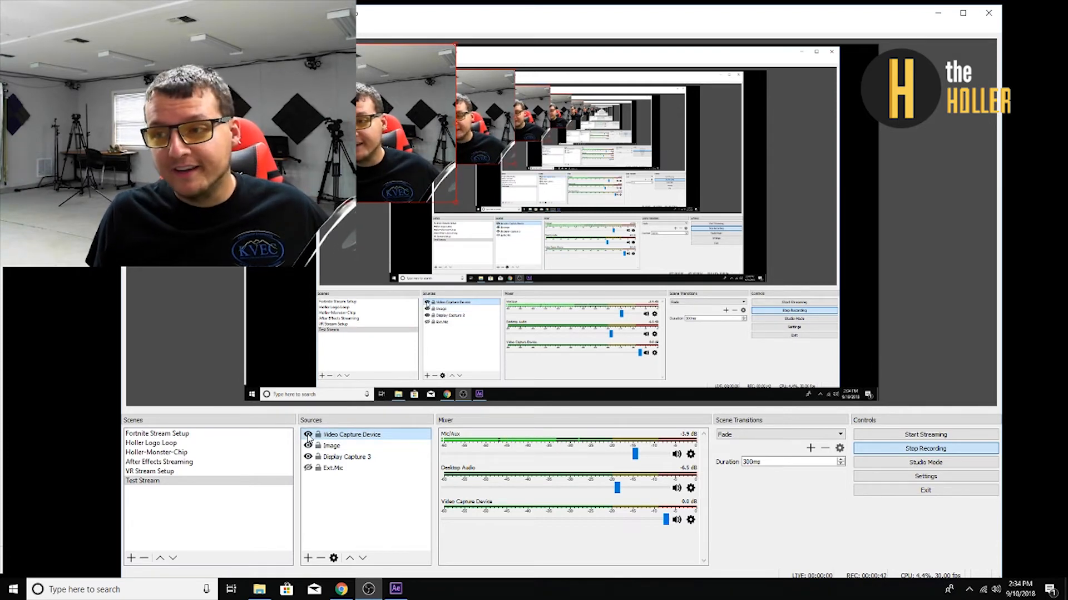